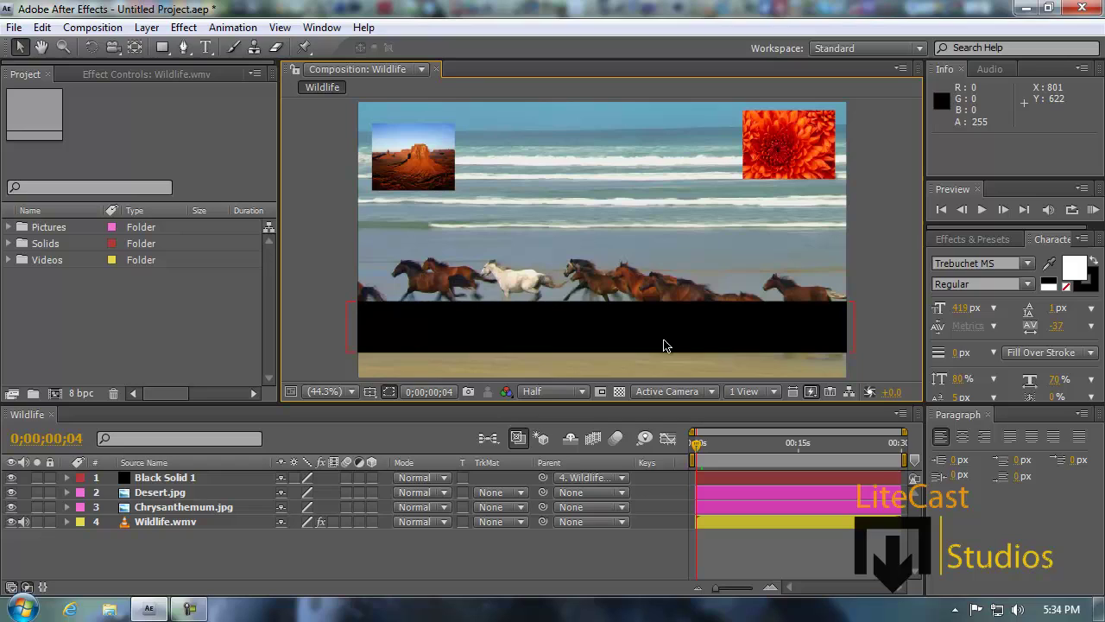
# Step: Set the Wildlife viewer magnification to 100%, then zoom out to 25% with comma and period keys
pyautogui.click(352, 393)
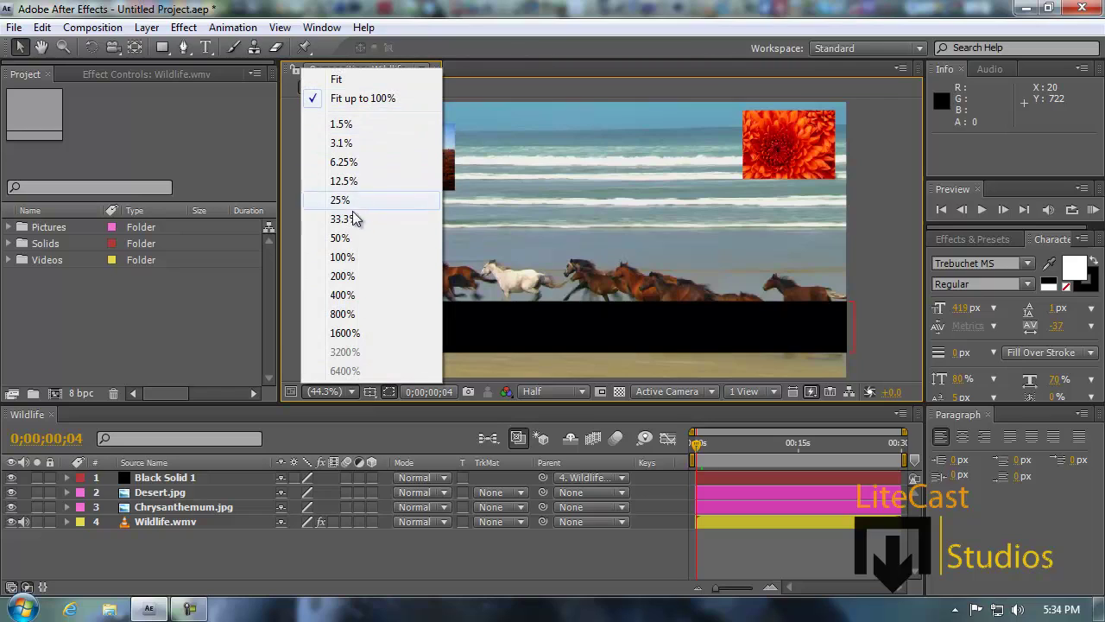
pyautogui.click(344, 256)
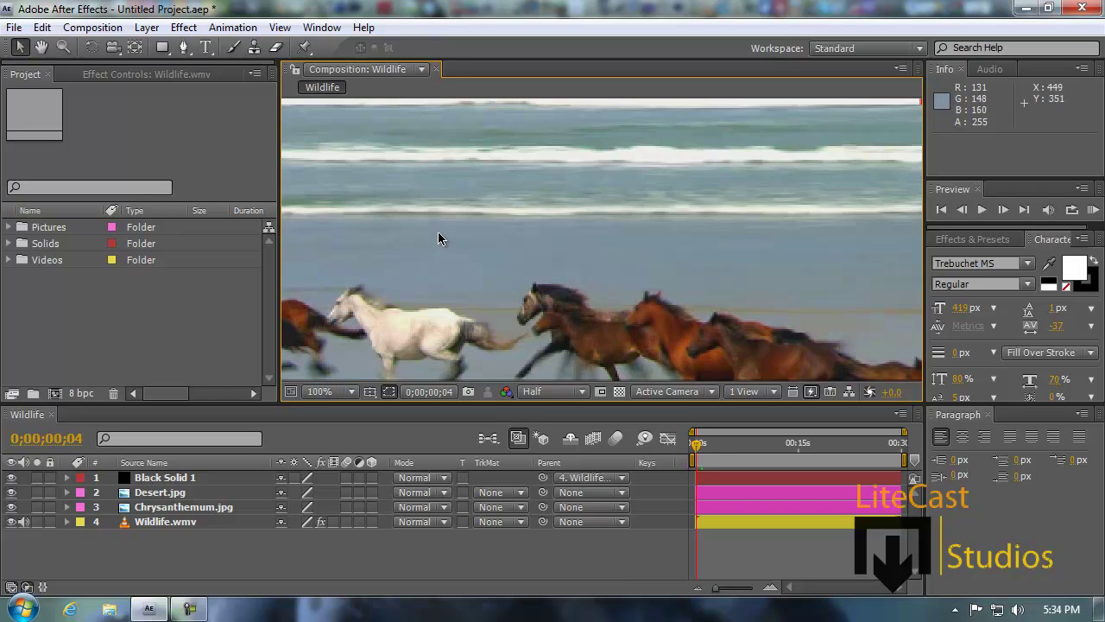
pyautogui.press(',')
pyautogui.press(',')
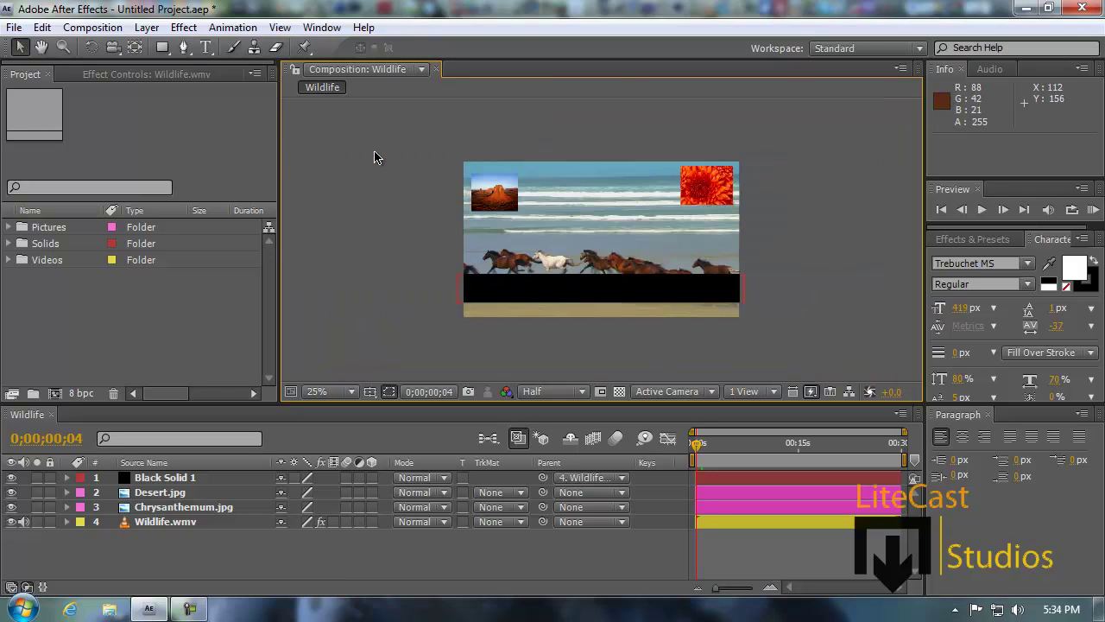
pyautogui.press('.')
pyautogui.press(',')
pyautogui.press(',')
pyautogui.press(',')
pyautogui.press('.')
pyautogui.press('.')
pyautogui.press('.')
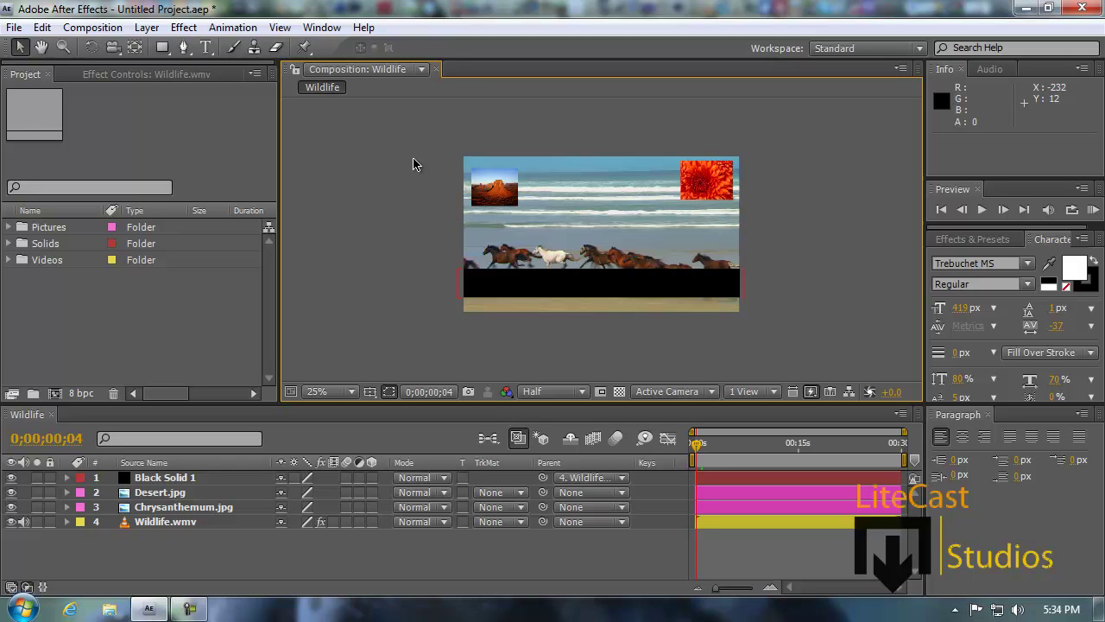
# Step: Maximize the Composition panel, zoom to 100%, and briefly play the preview
pyautogui.press('`')
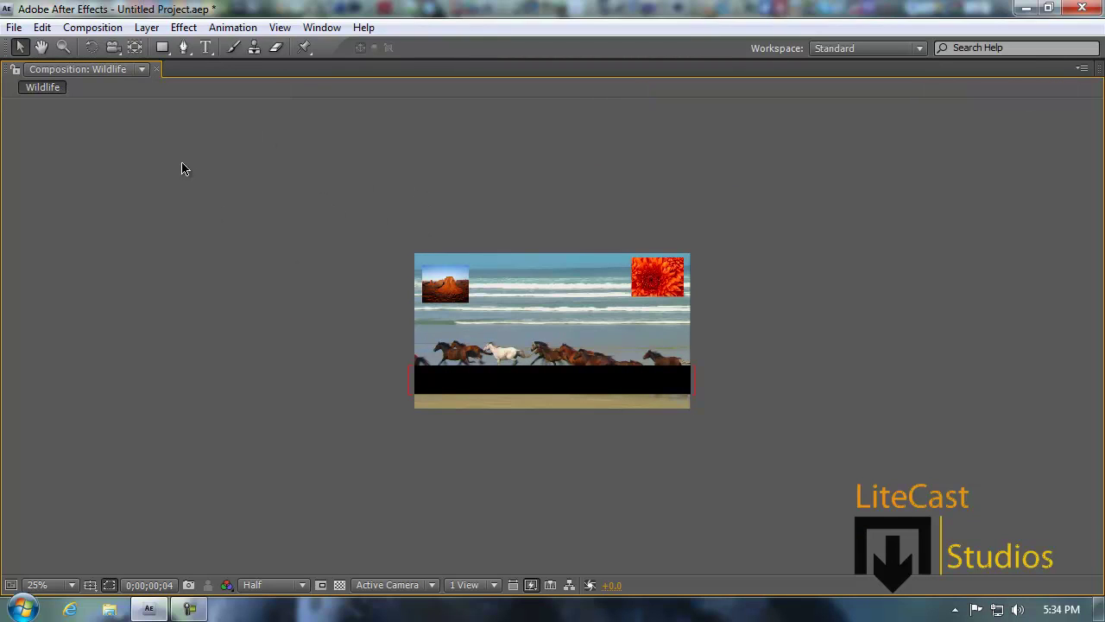
pyautogui.press('/')
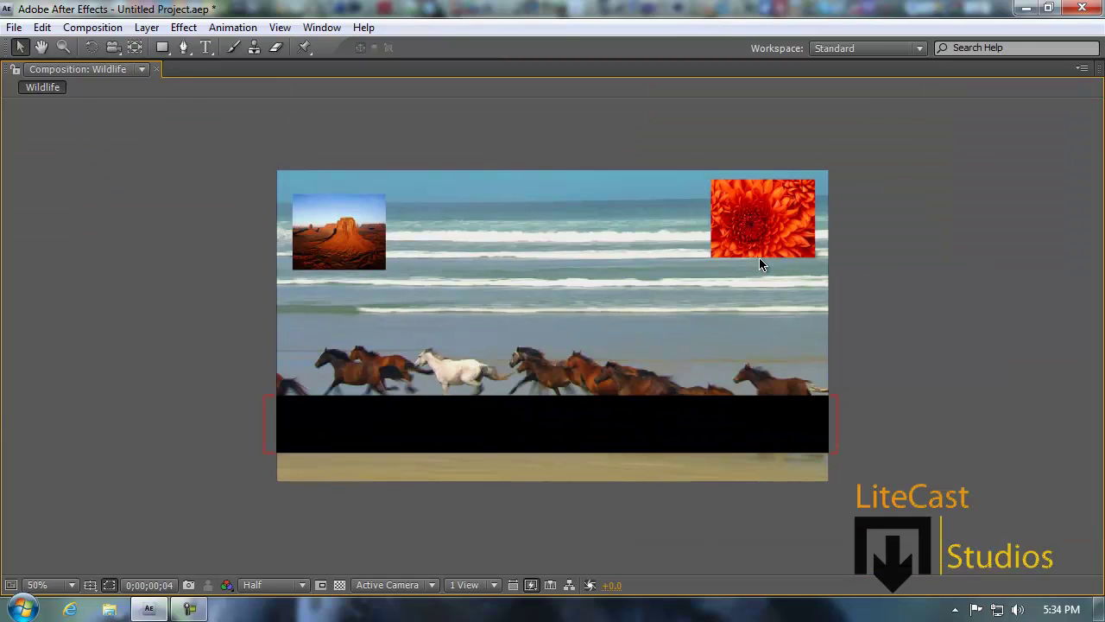
pyautogui.press('h')
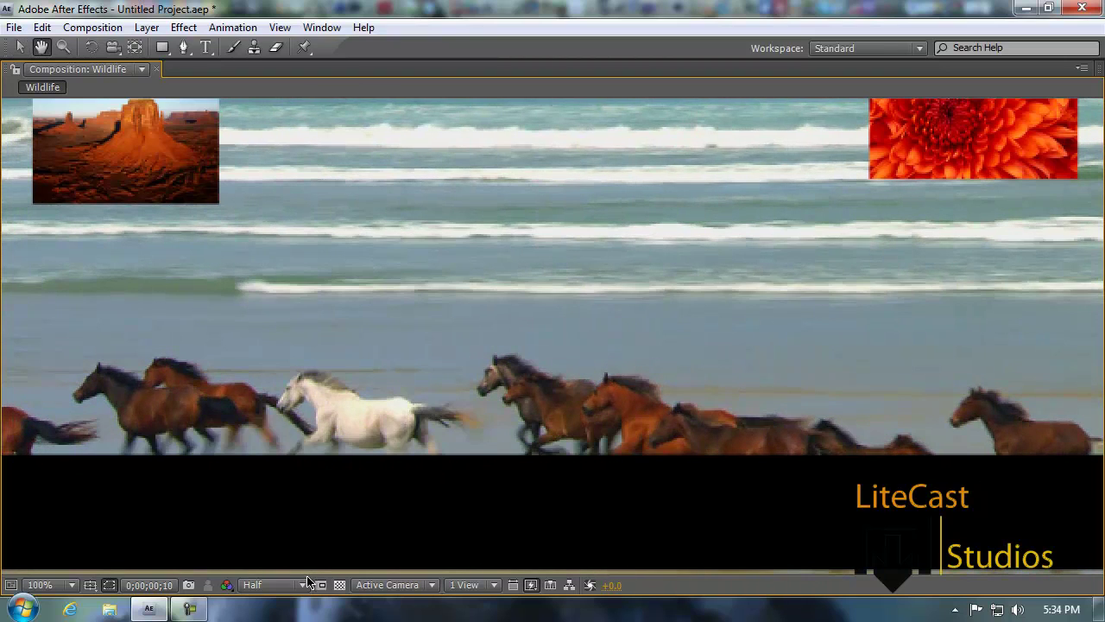
pyautogui.press('v')
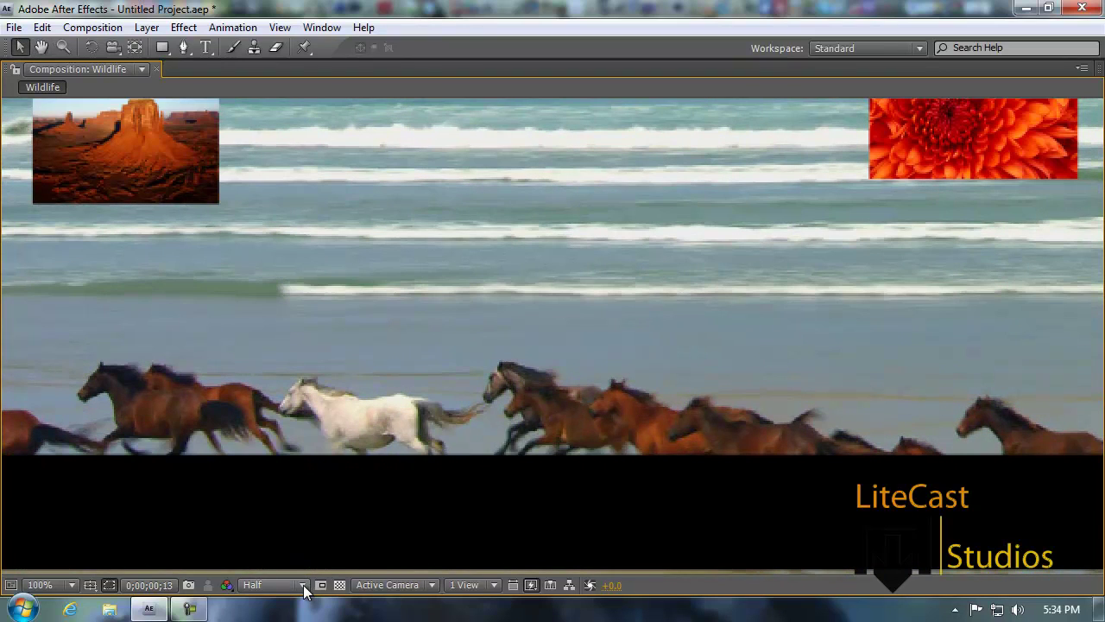
# Step: Preview the composition at Full resolution, then at Third resolution
pyautogui.click(303, 585)
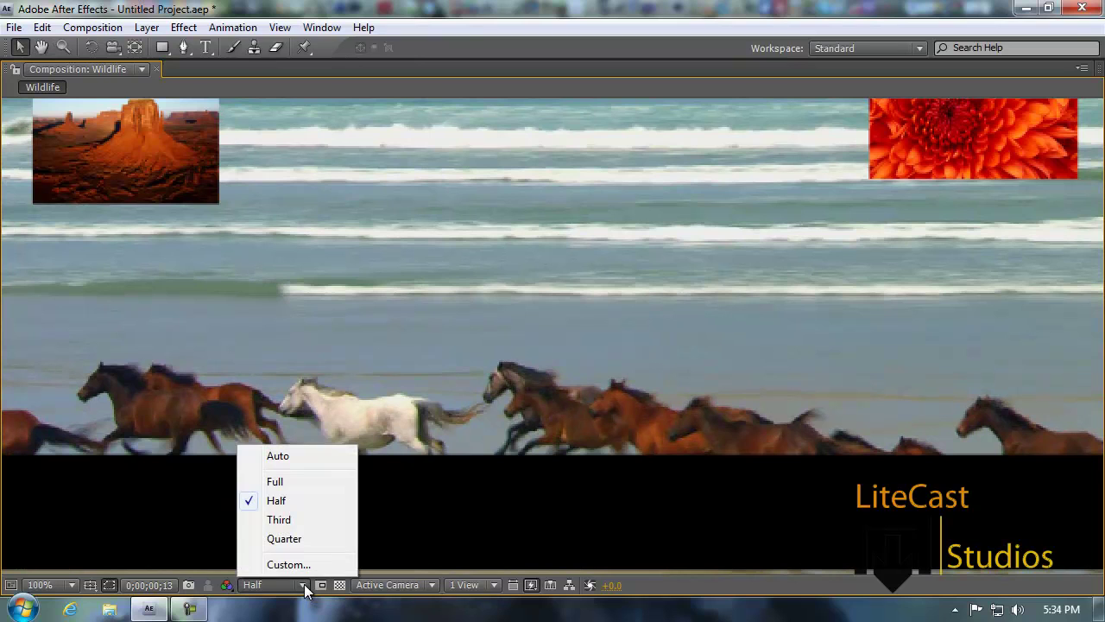
pyautogui.click(275, 481)
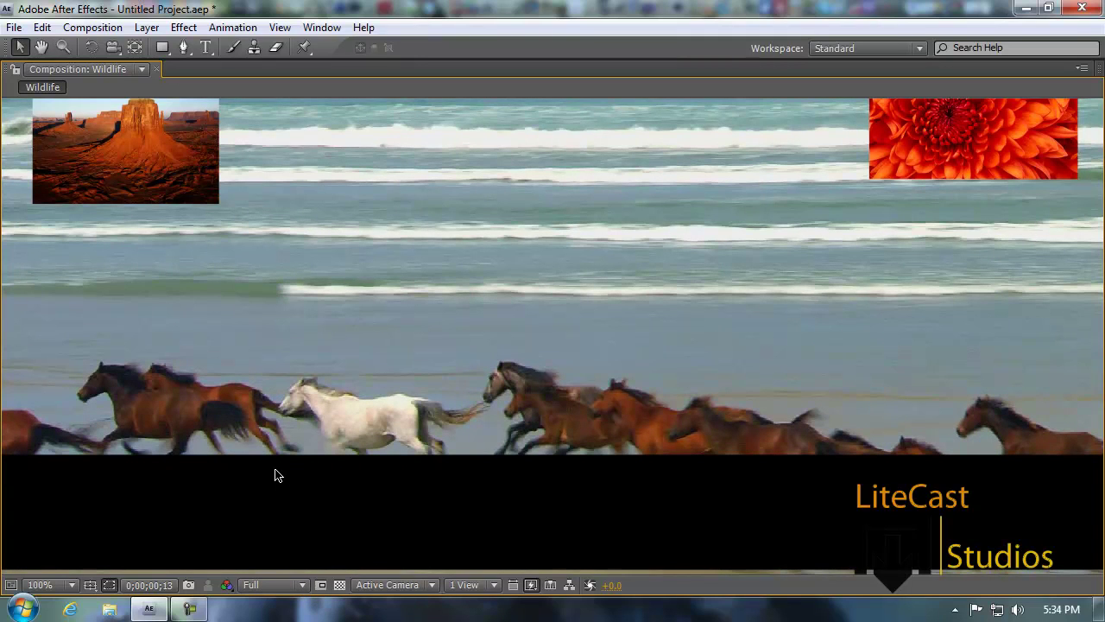
pyautogui.press('space')
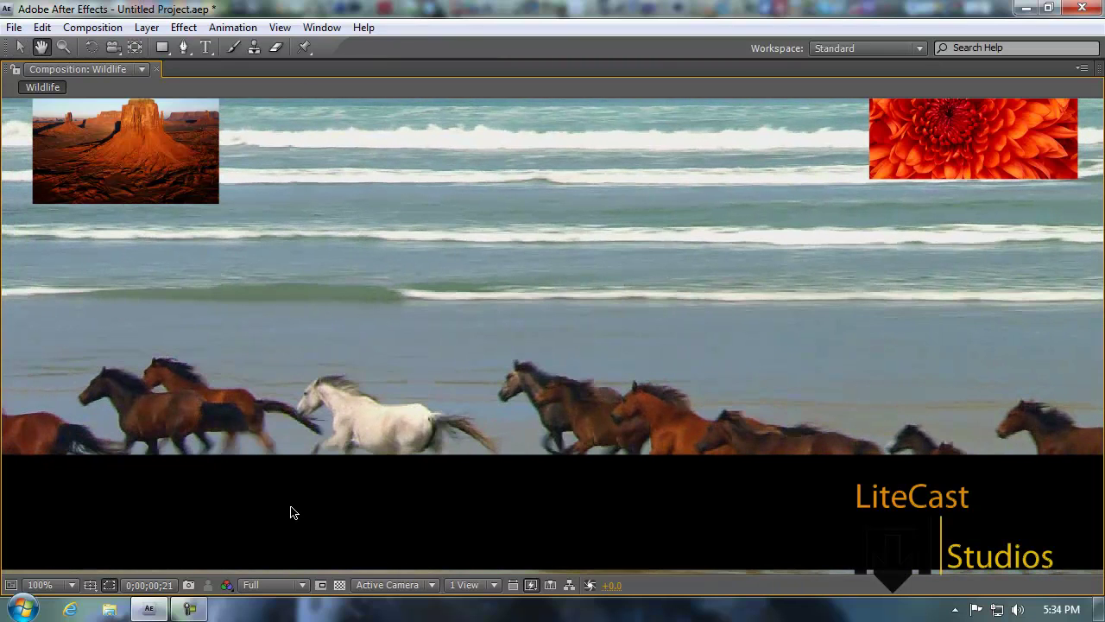
pyautogui.click(302, 585)
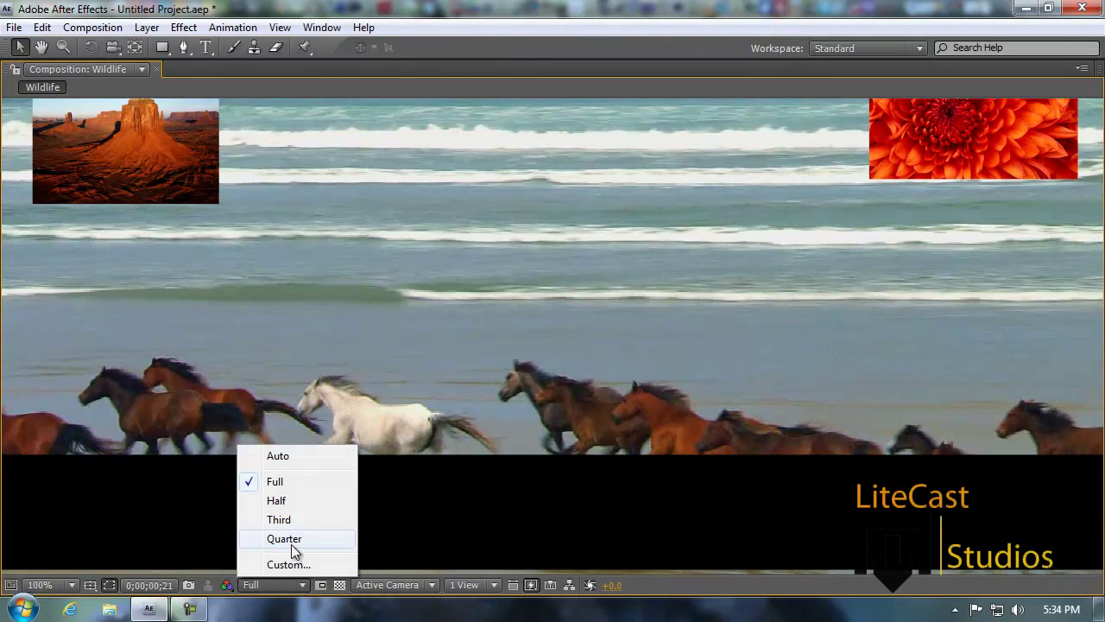
pyautogui.click(288, 521)
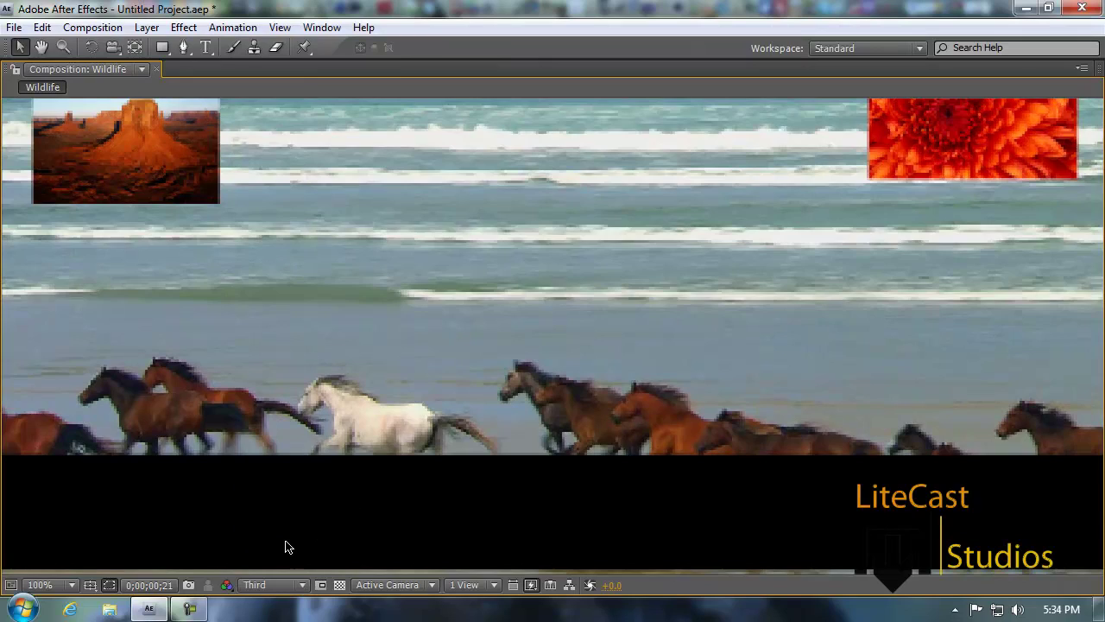
pyautogui.press('space')
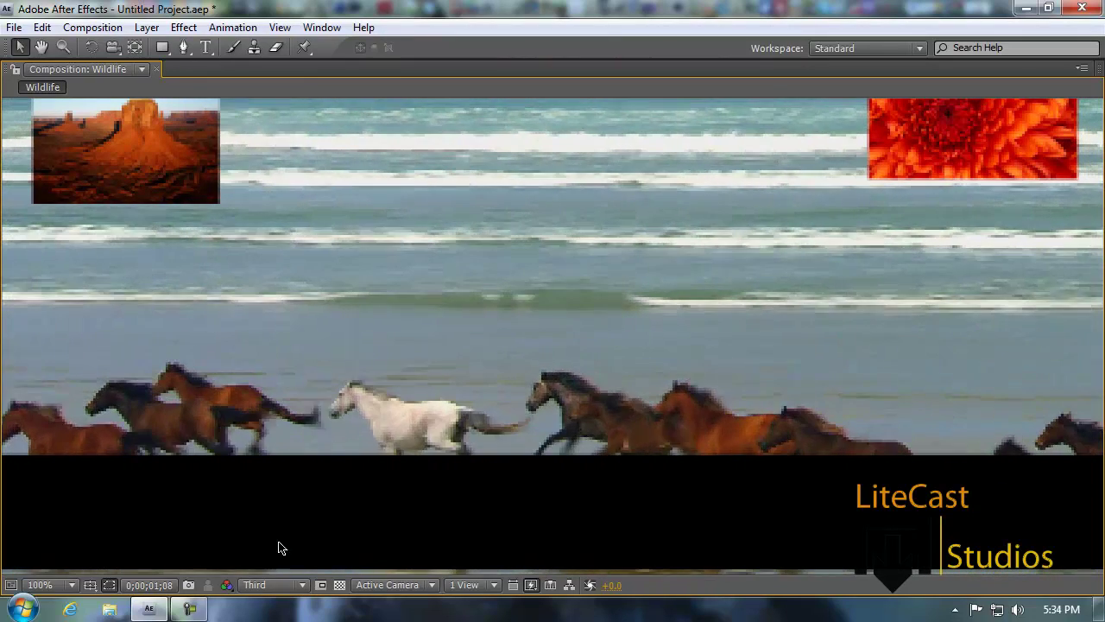
pyautogui.click(302, 585)
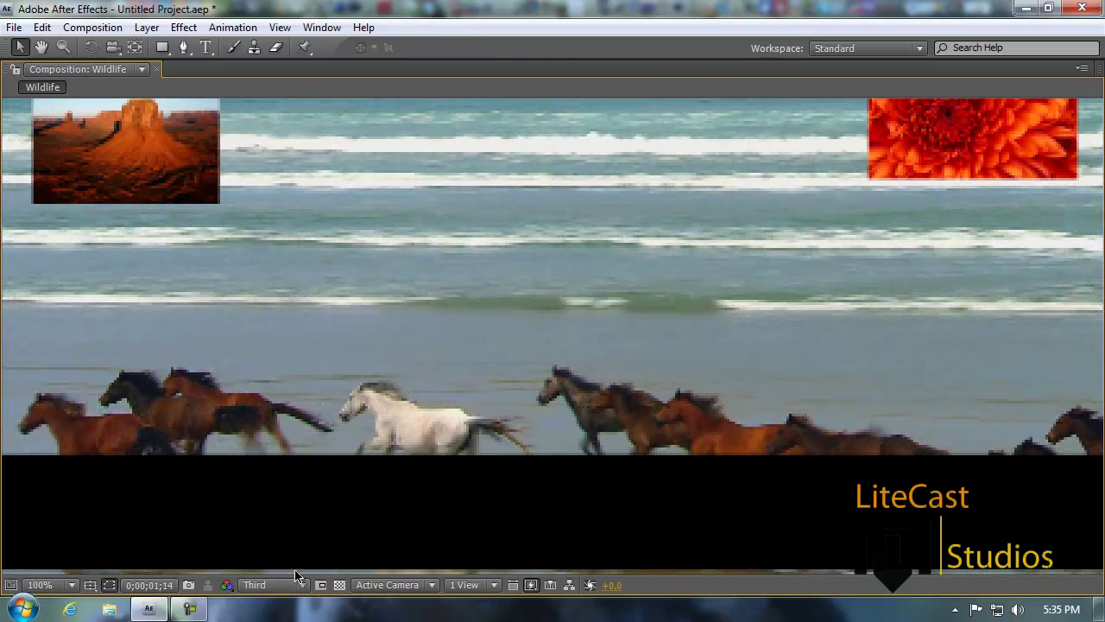
# Step: Drop the preview resolution to Quarter, then settle on Half
pyautogui.click(298, 584)
pyautogui.click(294, 536)
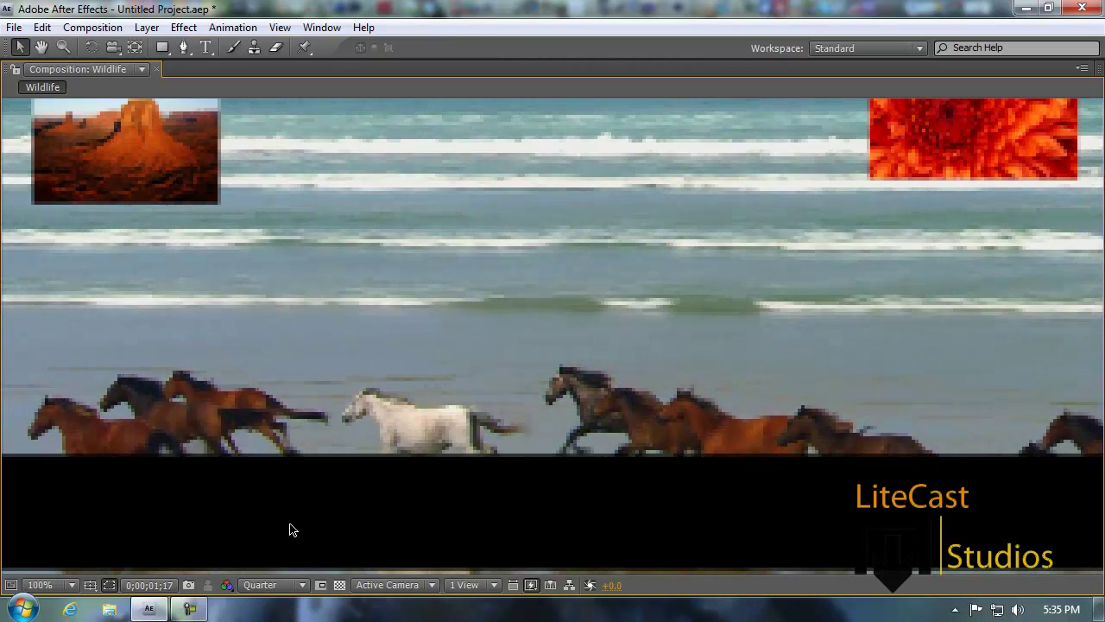
pyautogui.click(301, 584)
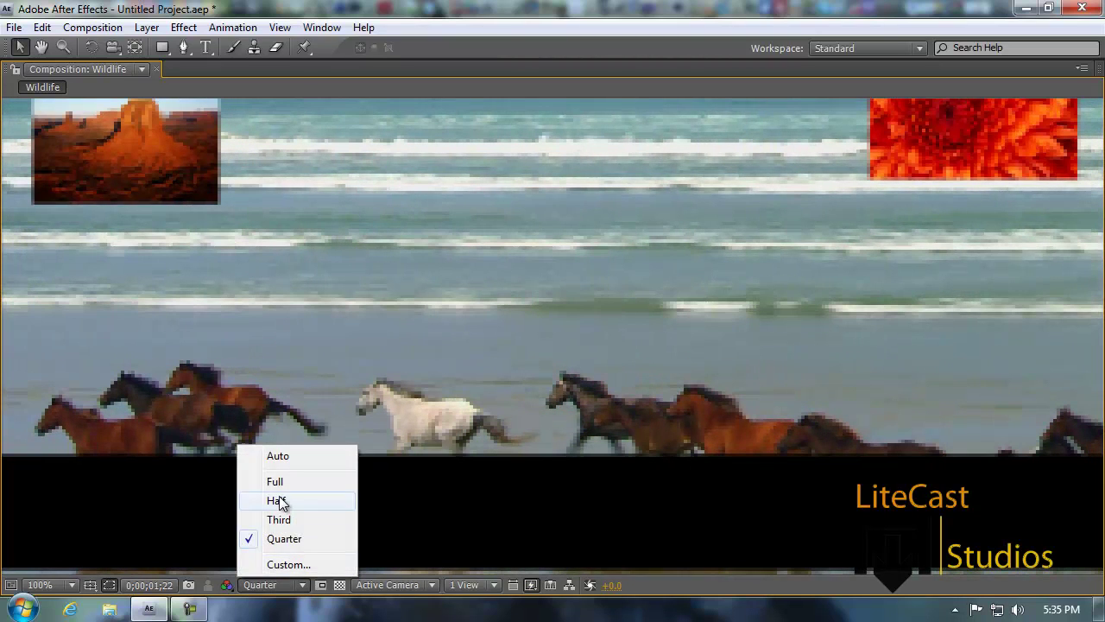
pyautogui.click(287, 508)
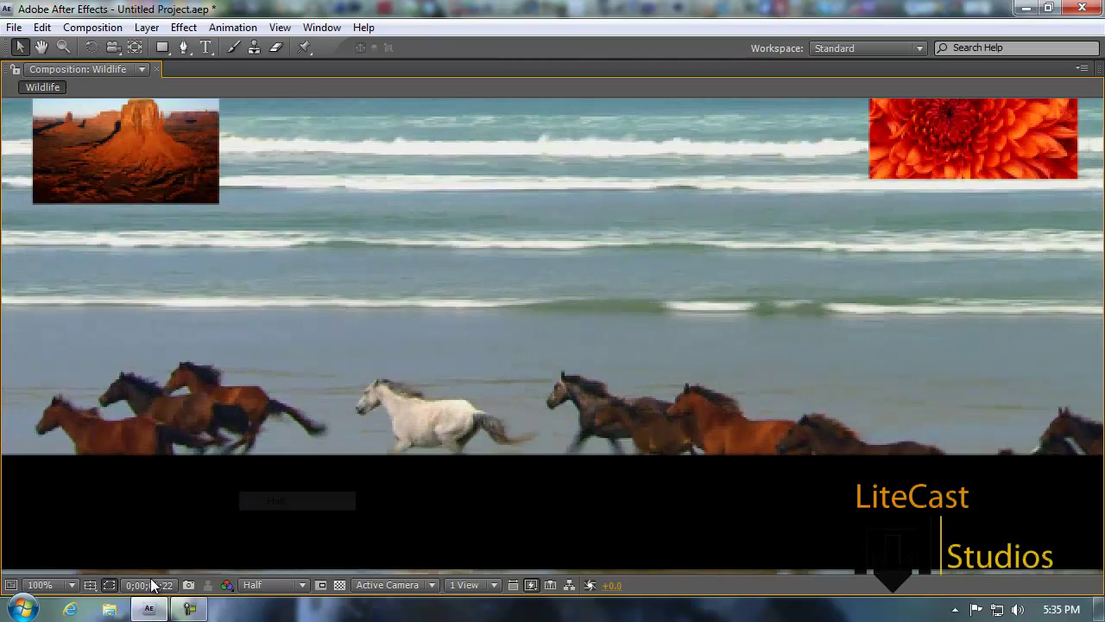
# Step: Set the viewer to Fit up to 100% and restore the full workspace
pyautogui.click(74, 587)
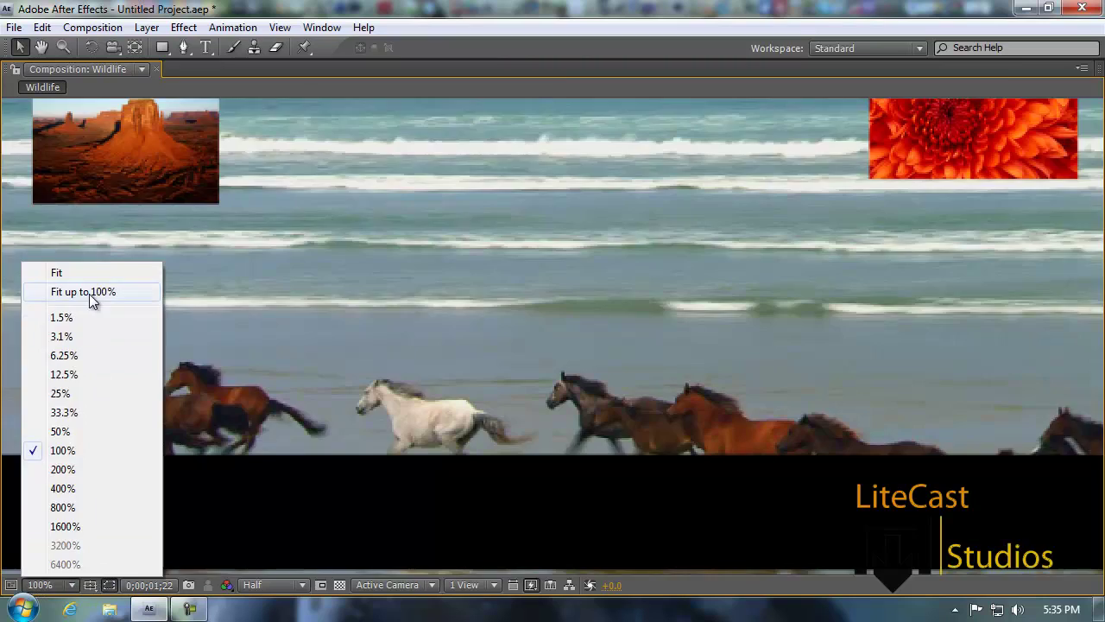
pyautogui.click(89, 294)
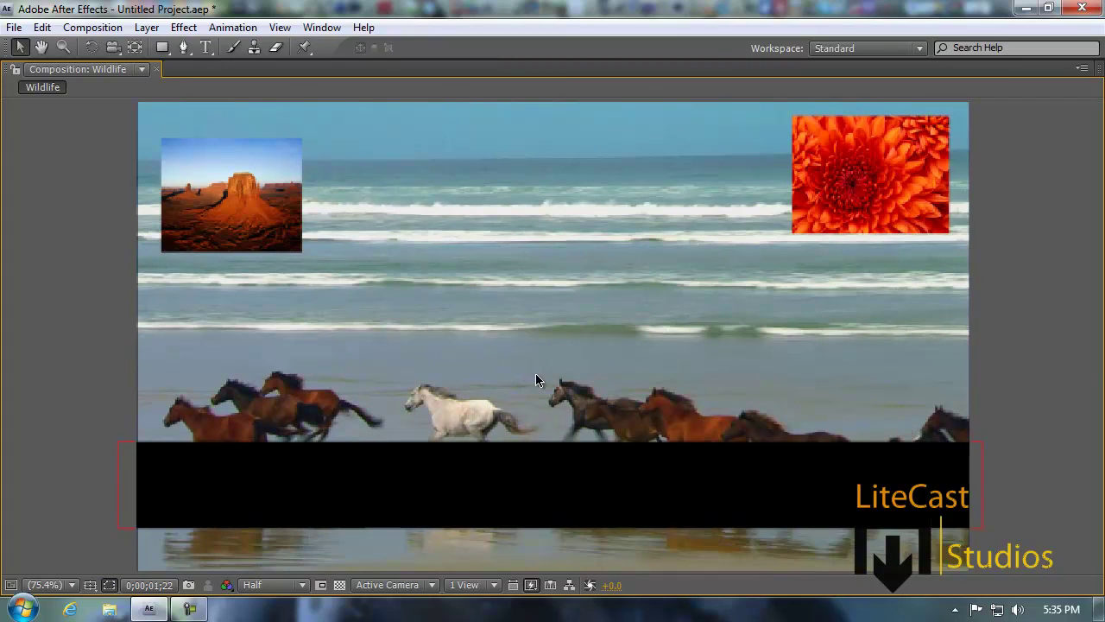
pyautogui.press('`')
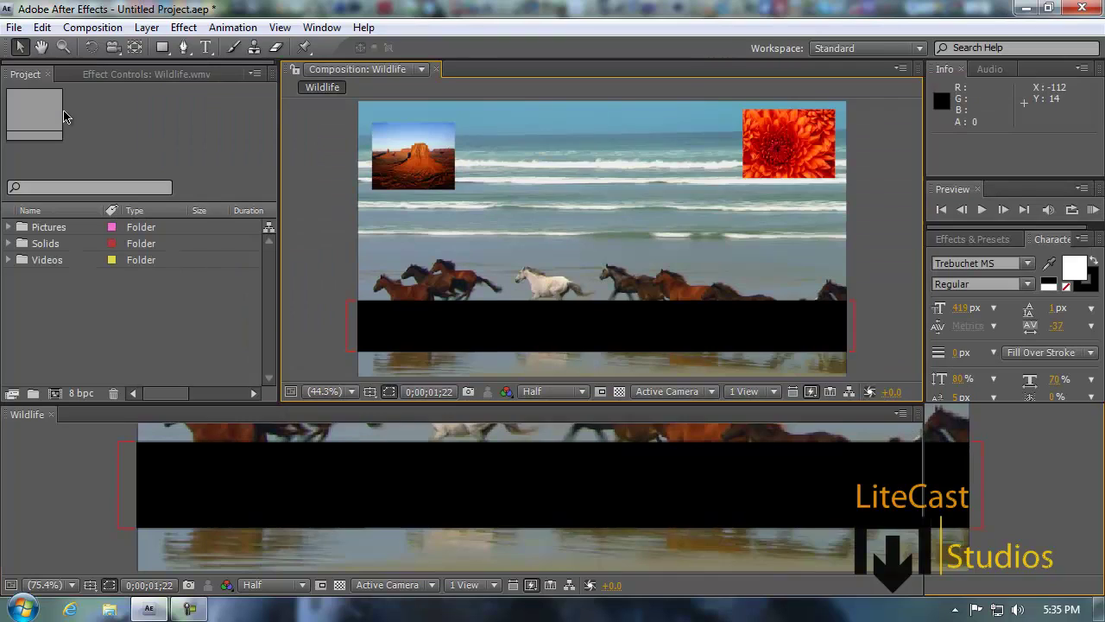
# Step: Briefly maximize and restore the Project, Timeline and Info panels with the ` key
pyautogui.press('`')
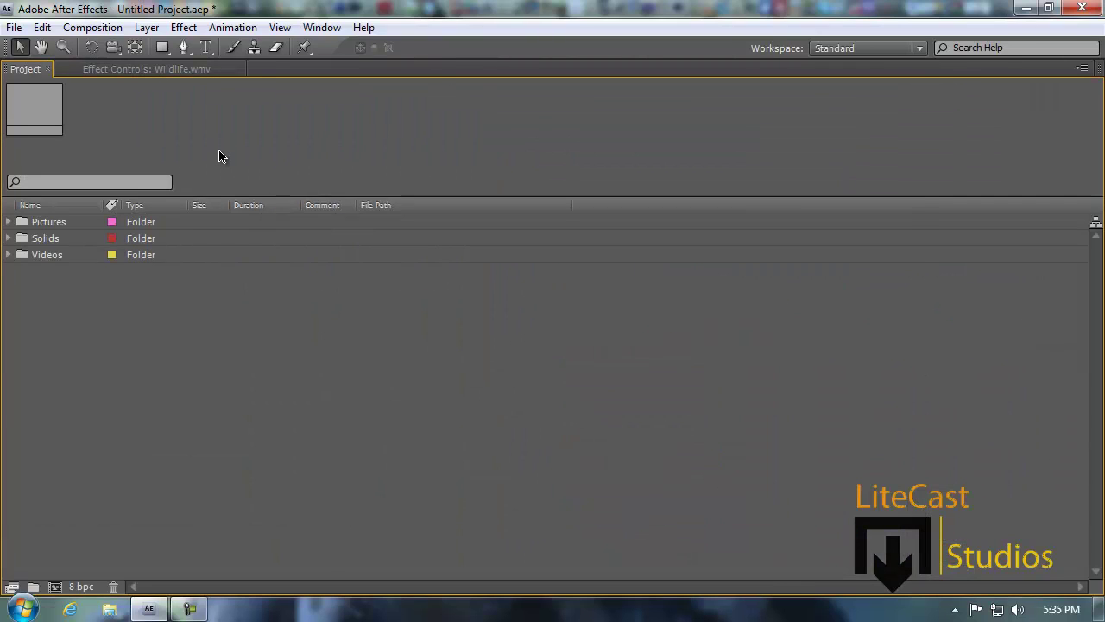
pyautogui.press('`')
pyautogui.click(220, 443)
pyautogui.press('`')
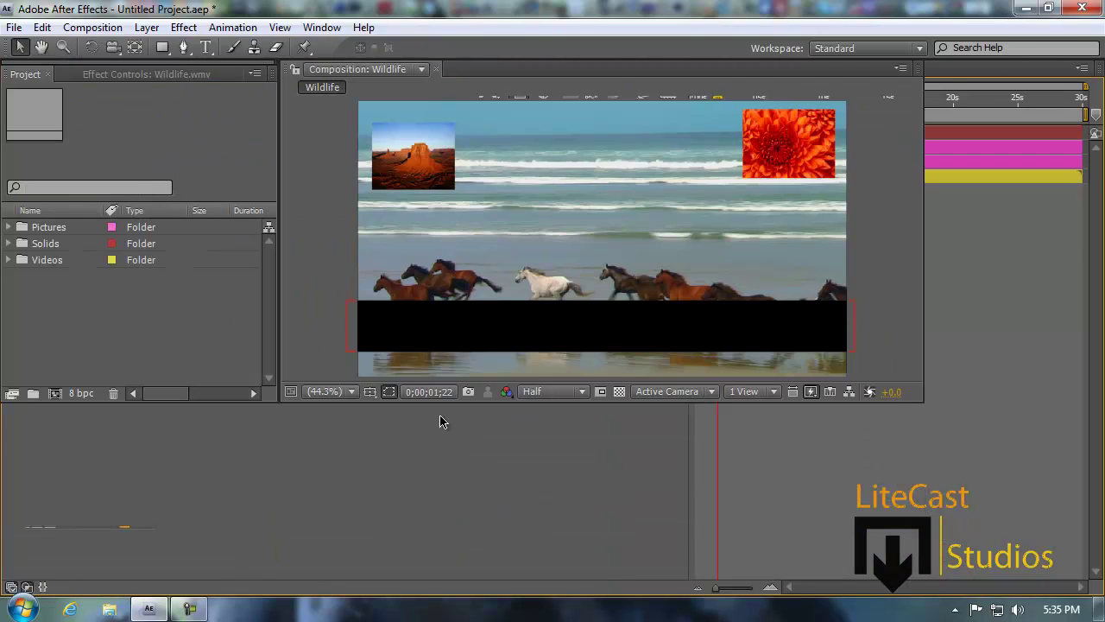
pyautogui.press('`')
pyautogui.press('`')
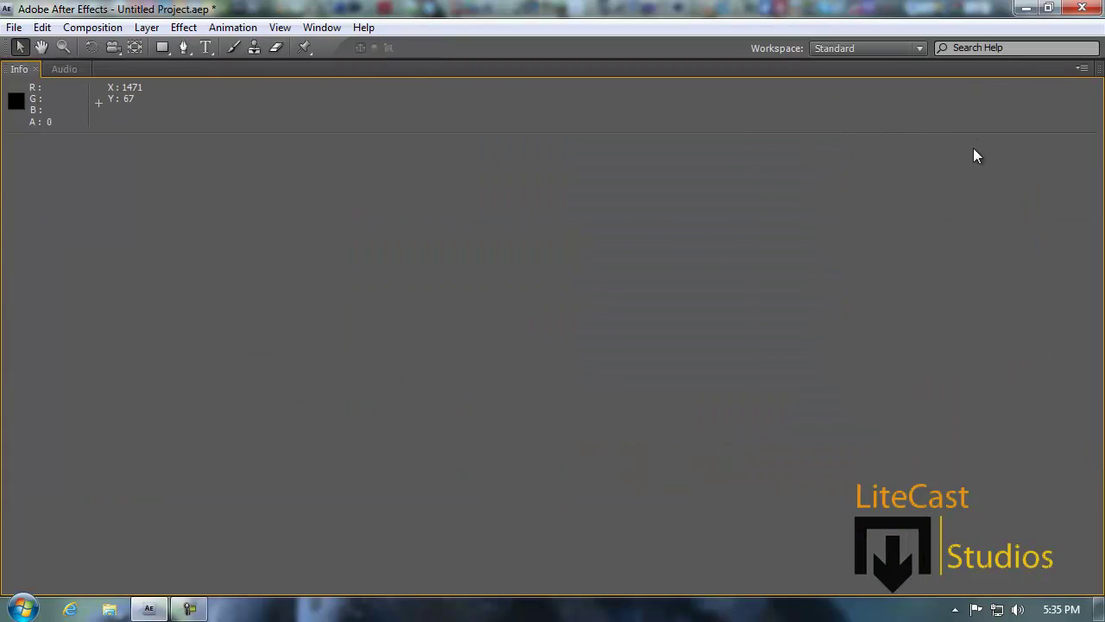
pyautogui.press('`')
pyautogui.click(286, 157)
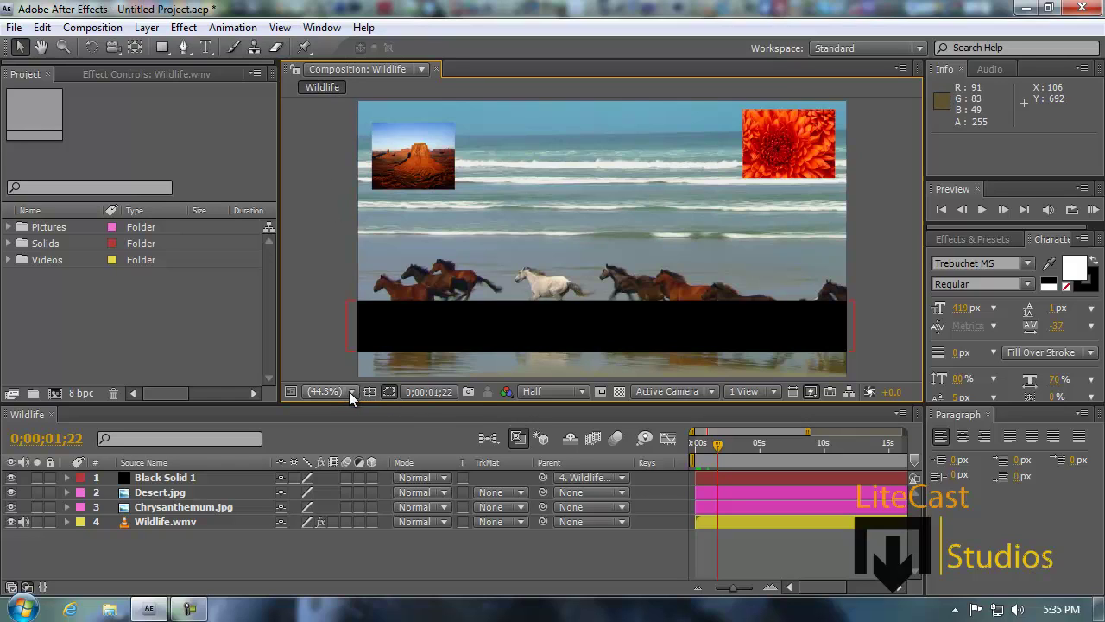
# Step: Zoom the viewer out and in, then choose Fit up to 100% (44.3%)
pyautogui.press(',')
pyautogui.press(',')
pyautogui.press(',')
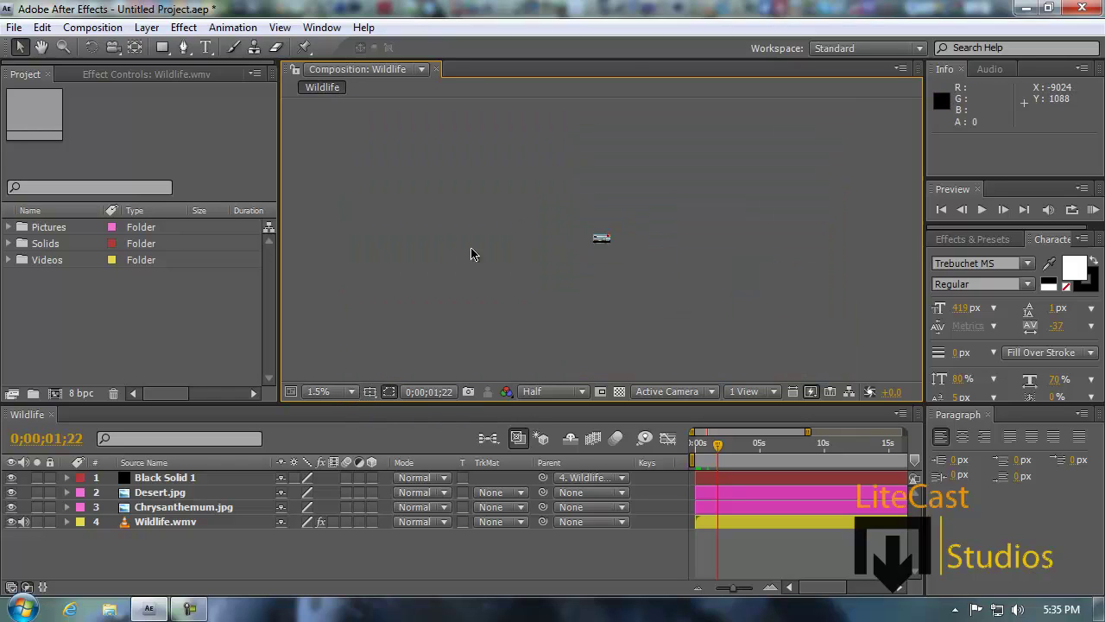
pyautogui.press('.')
pyautogui.press('.')
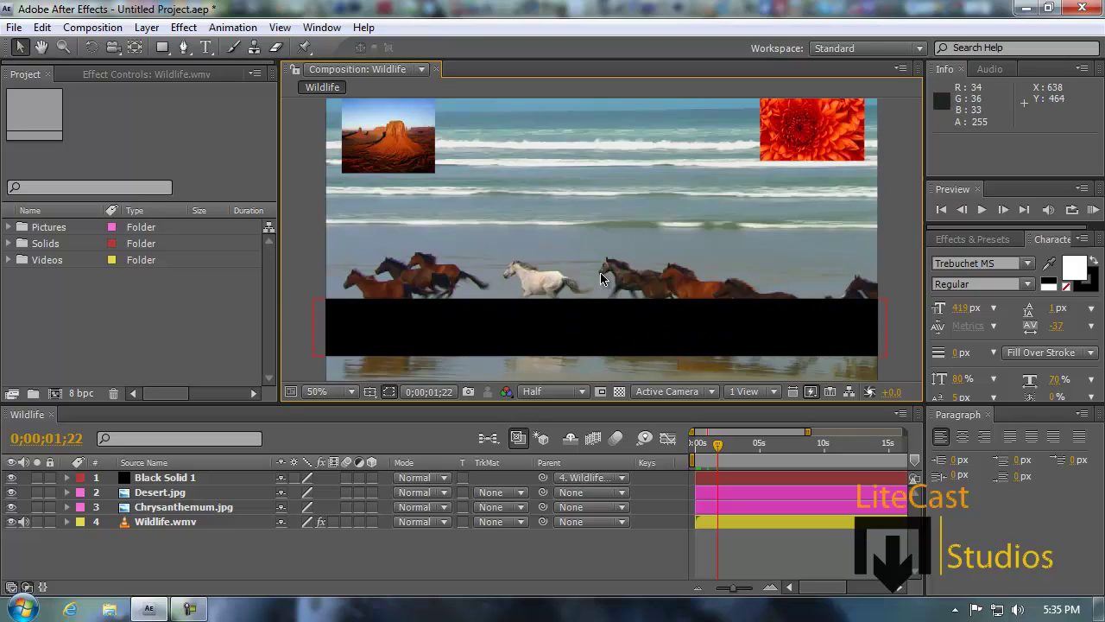
pyautogui.press('.')
pyautogui.press(',')
pyautogui.press(',')
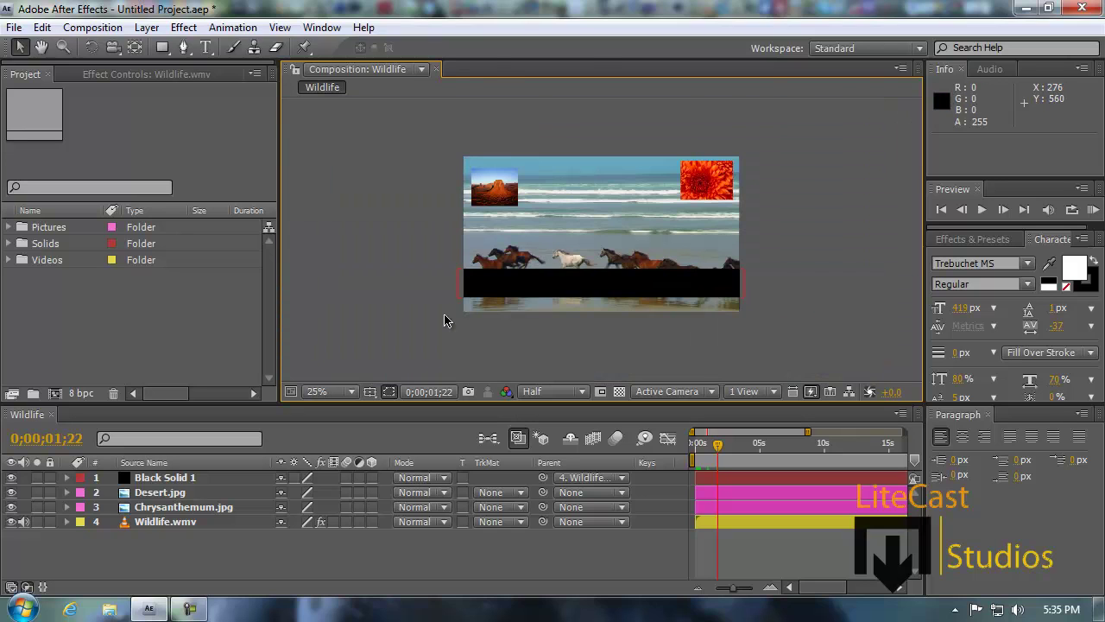
pyautogui.click(350, 393)
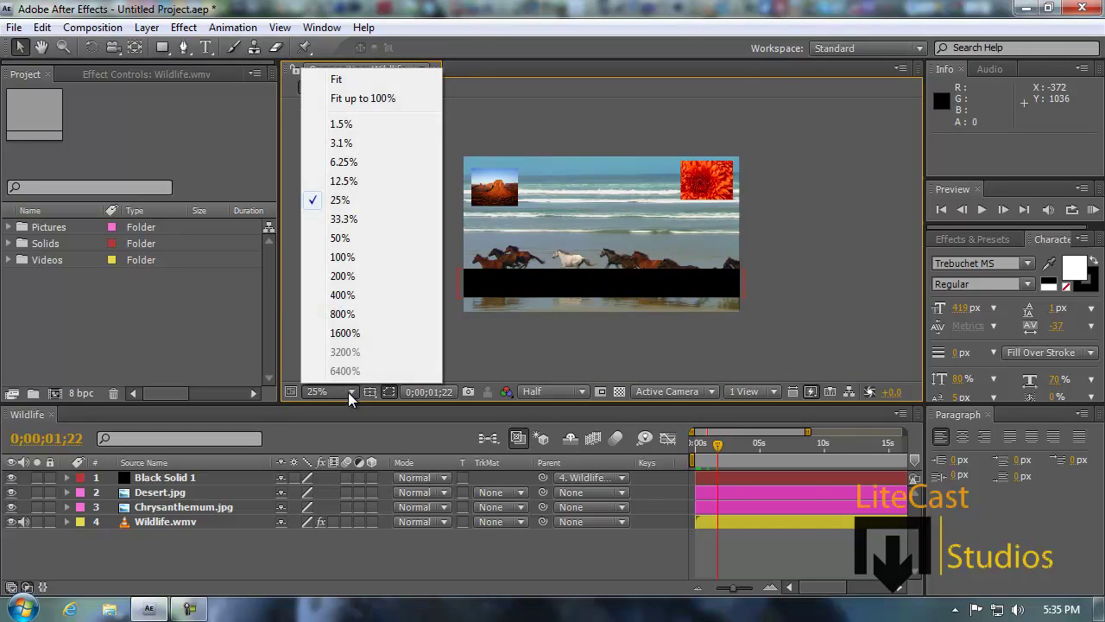
pyautogui.click(390, 107)
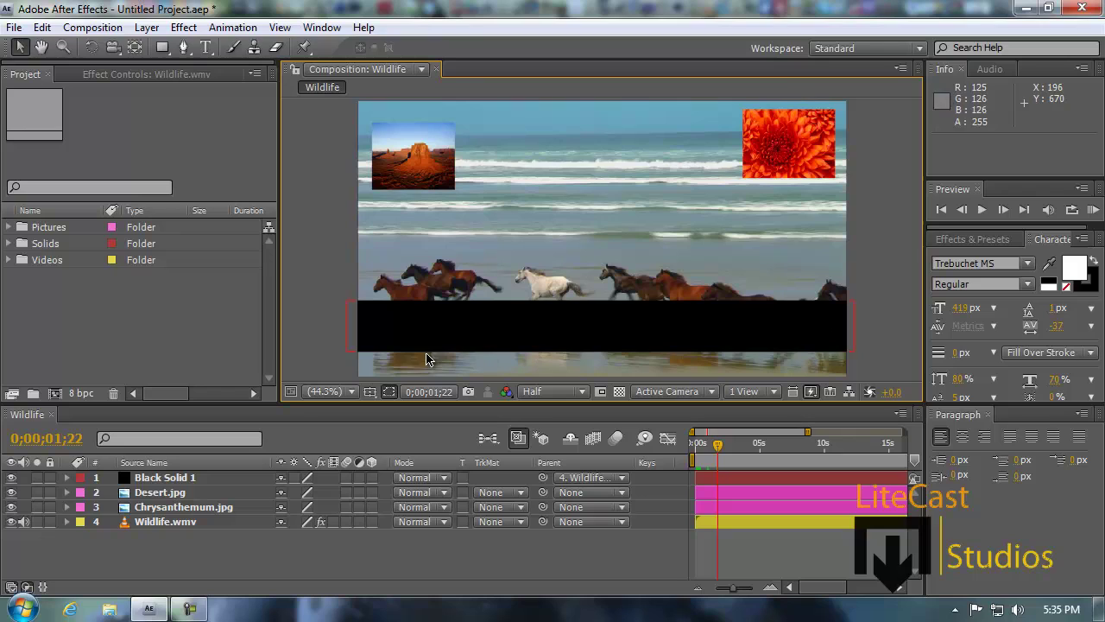
# Step: Turn on the proportional grid overlay while repositioning the Wildlife video
pyautogui.moveTo(486, 285); pyautogui.dragTo(683, 283)
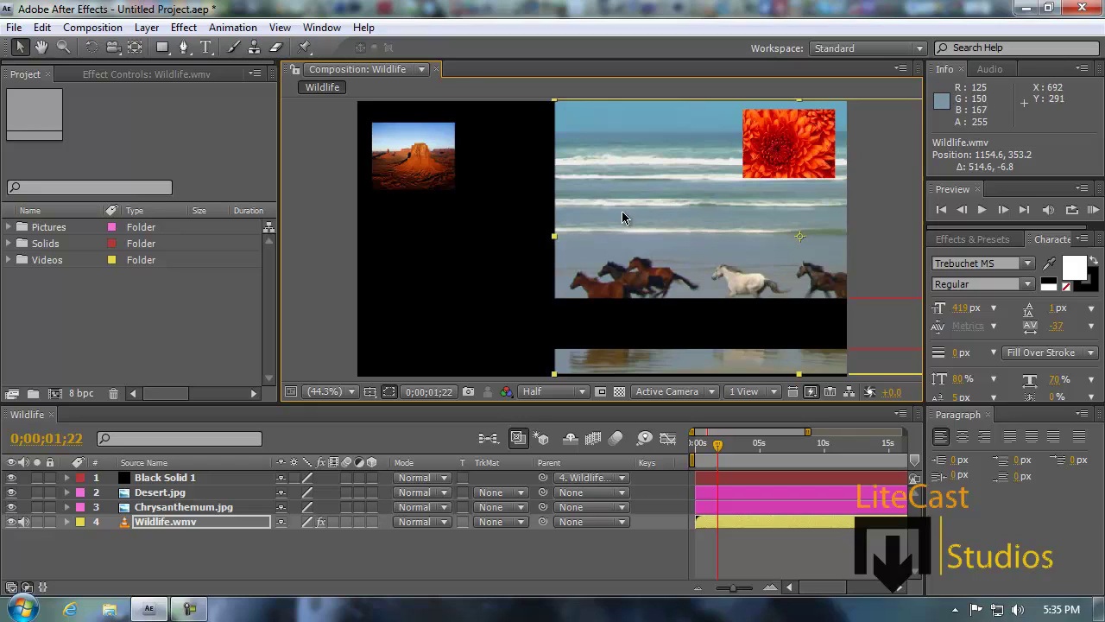
pyautogui.click(404, 168)
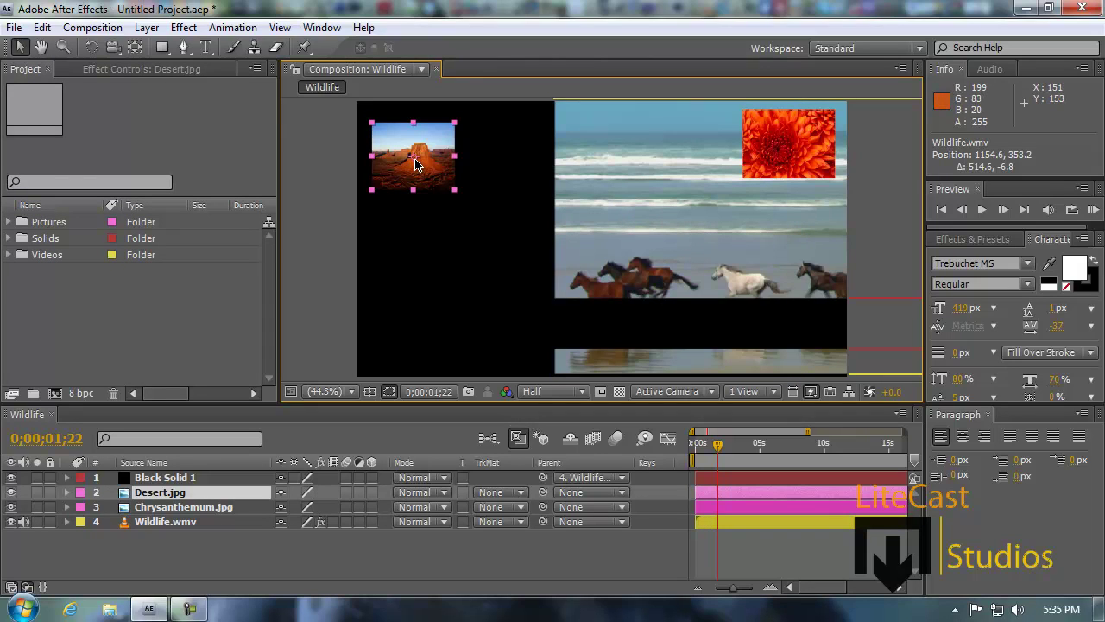
pyautogui.click(367, 394)
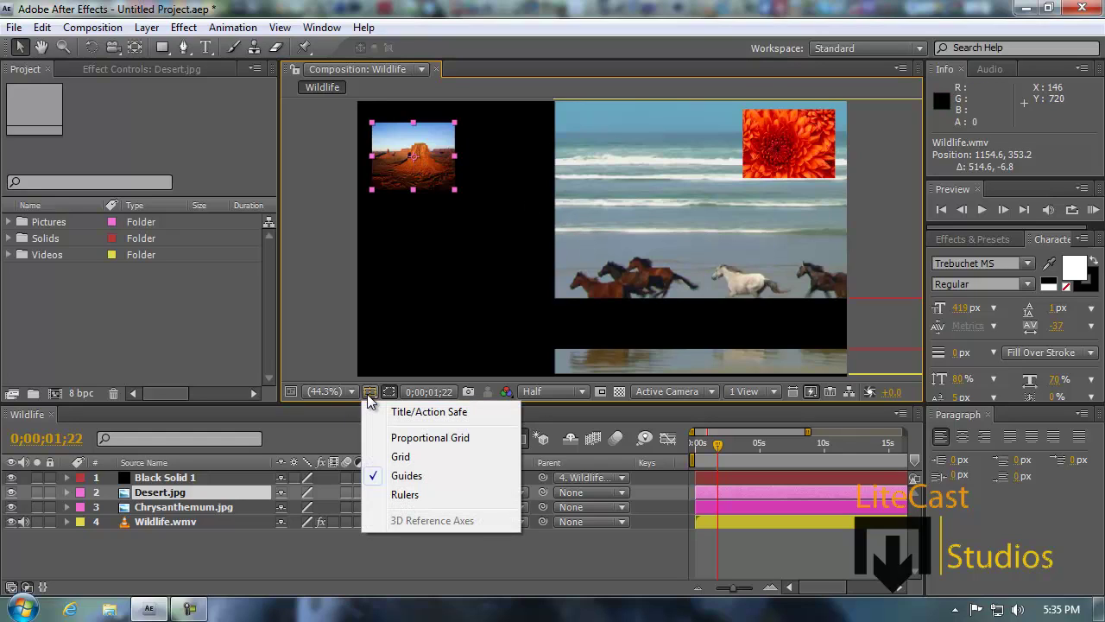
pyautogui.click(403, 440)
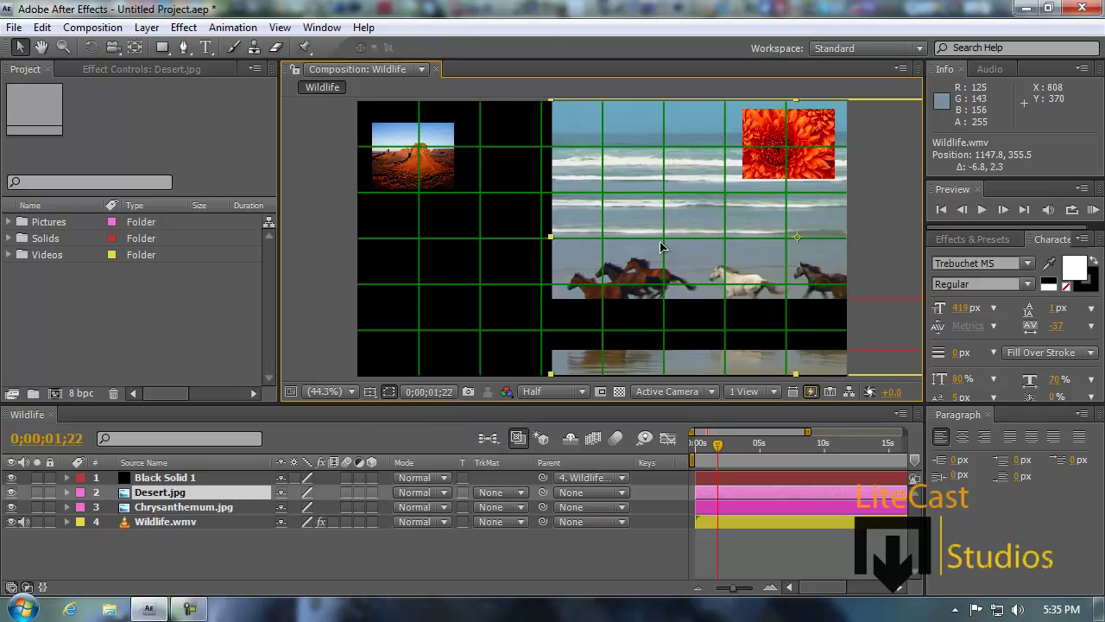
# Step: Show title/action safe guides and centre the Wildlife video in the frame
pyautogui.moveTo(660, 247)
pyautogui.mouseDown()
pyautogui.moveTo(547, 252)
pyautogui.moveTo(560, 249)
pyautogui.mouseUp()
pyautogui.click(367, 391)
pyautogui.click(390, 413)
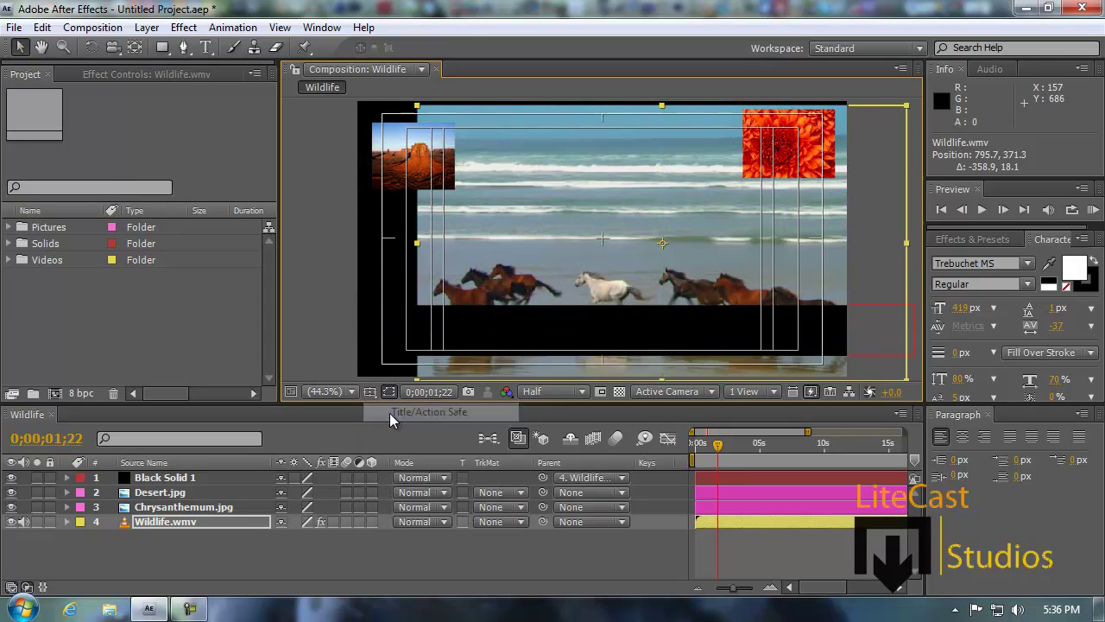
pyautogui.moveTo(578, 303); pyautogui.dragTo(522, 290)
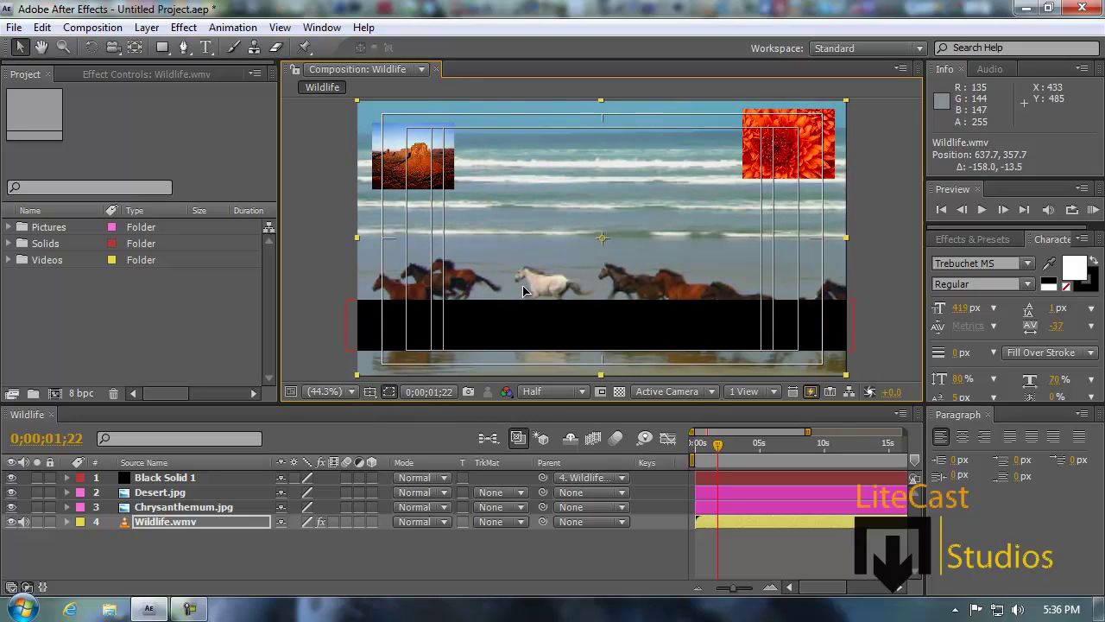
pyautogui.moveTo(415, 177); pyautogui.dragTo(414, 176)
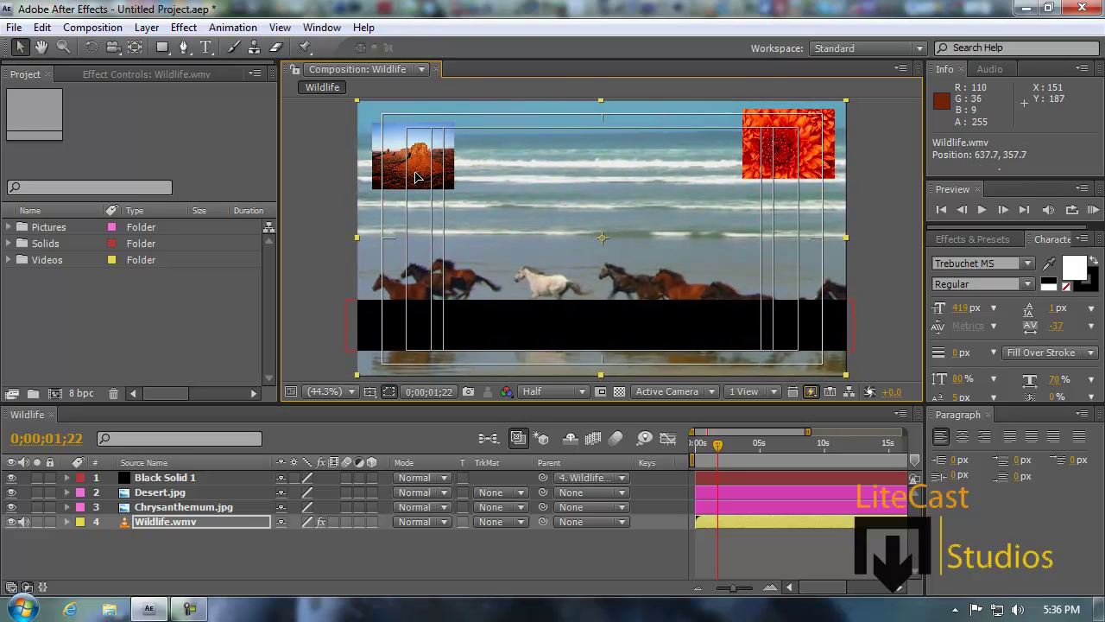
# Step: Lock the Wildlife.wmv and Black Solid 1 layers
pyautogui.click(49, 522)
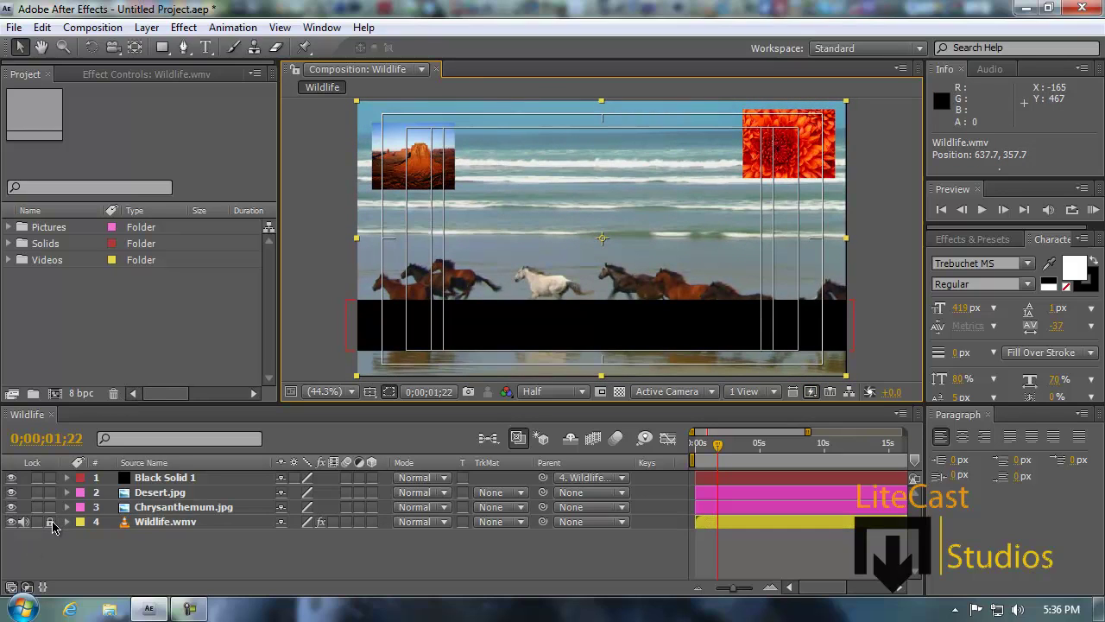
pyautogui.click(452, 316)
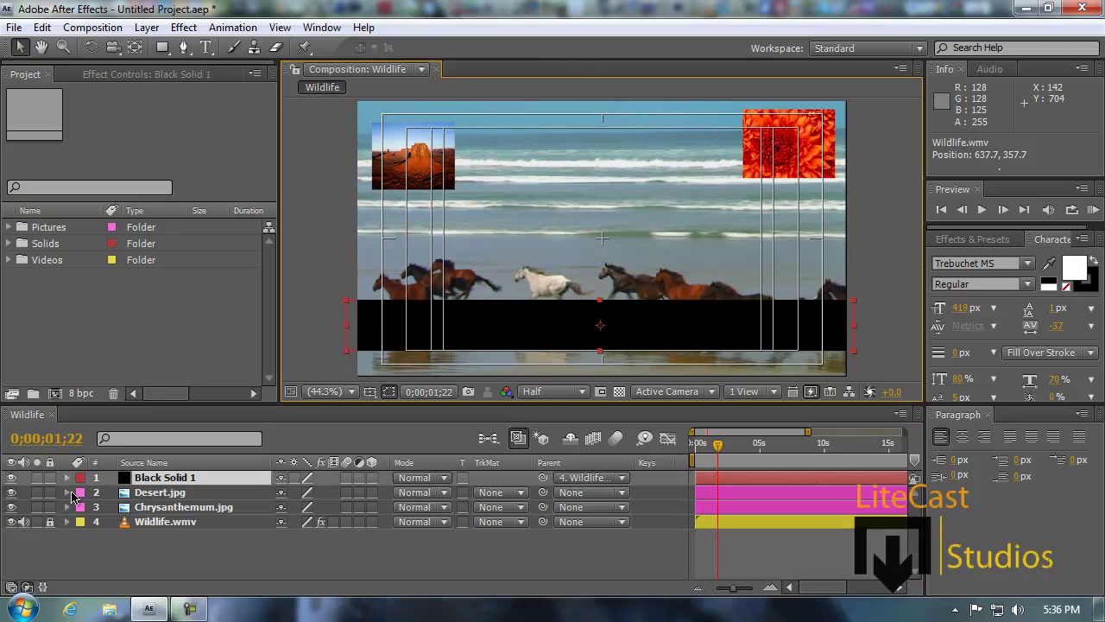
pyautogui.click(49, 477)
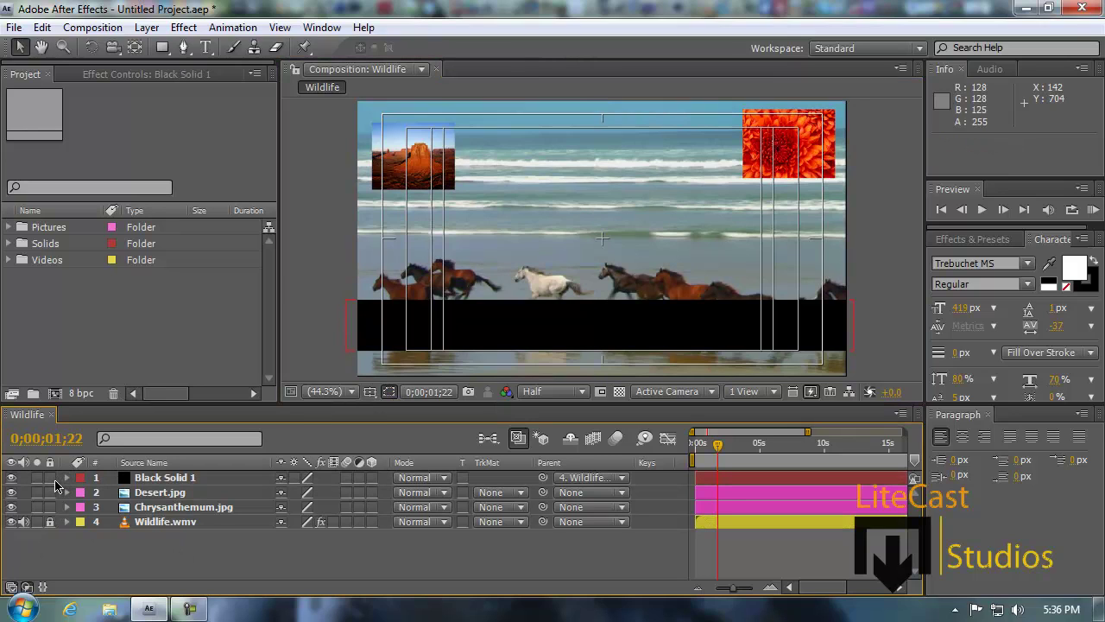
# Step: Nudge the desert and flower insets slightly further in from the corners
pyautogui.click(420, 169)
pyautogui.moveTo(419, 169); pyautogui.dragTo(430, 163)
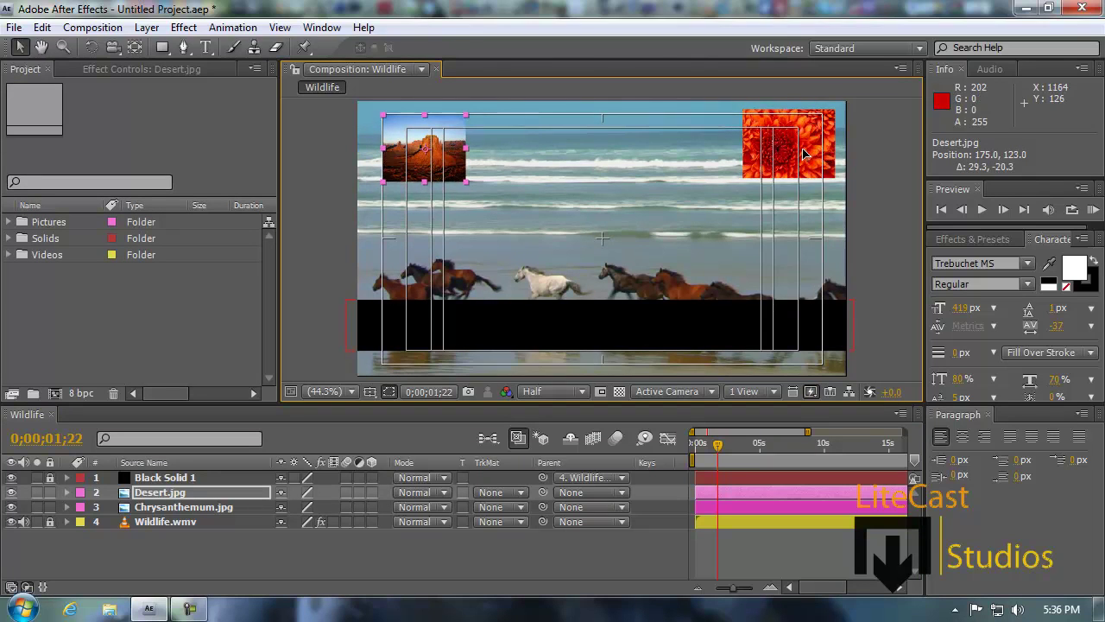
pyautogui.moveTo(803, 154); pyautogui.dragTo(790, 158)
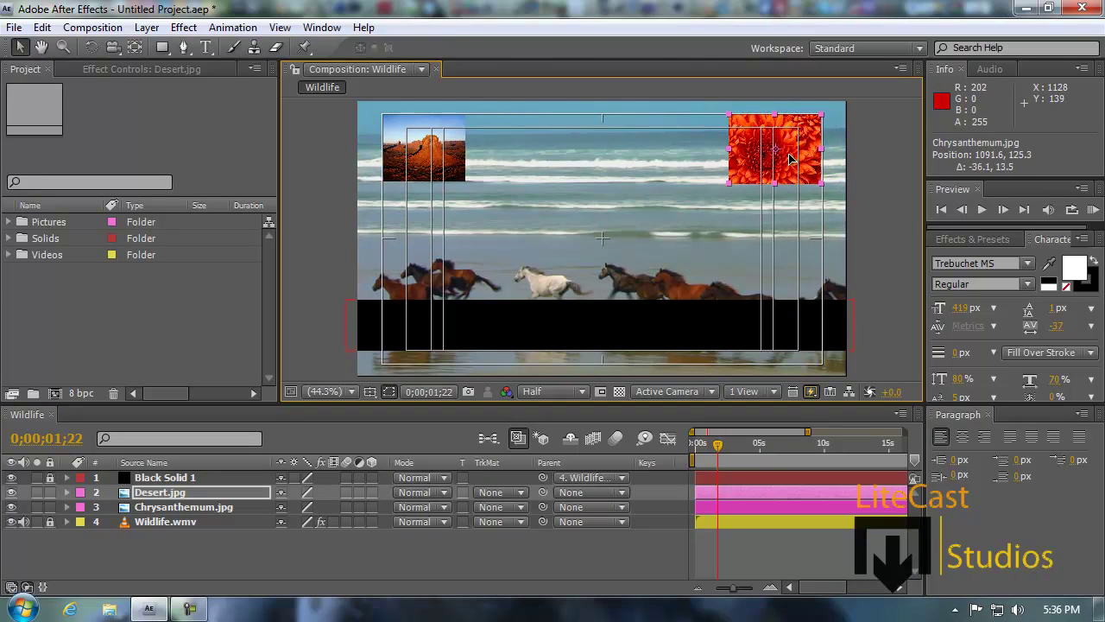
pyautogui.click(768, 190)
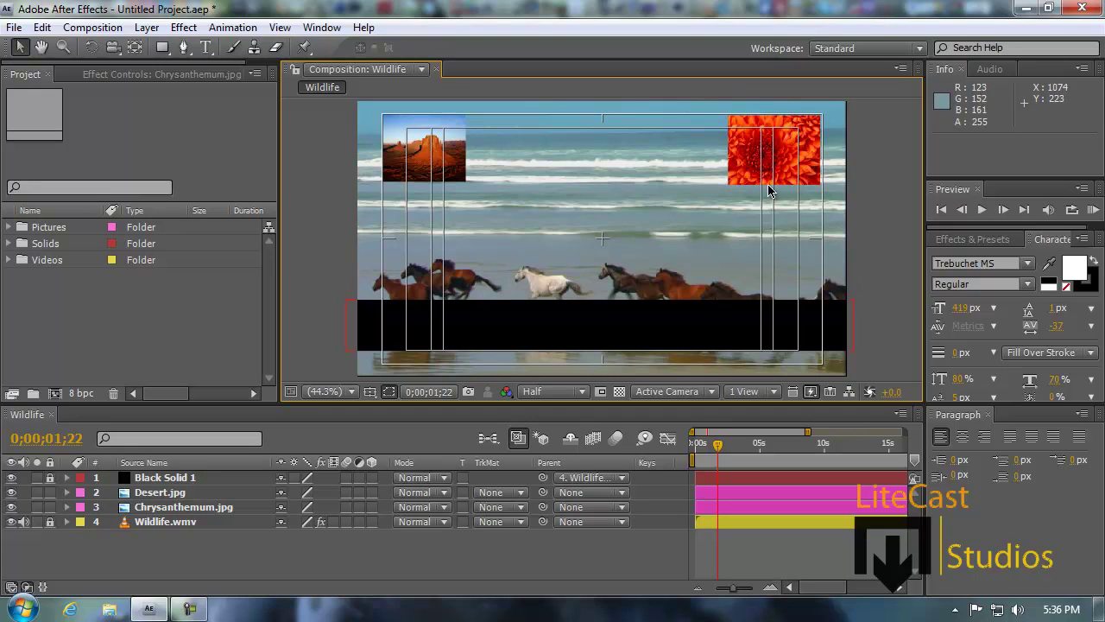
pyautogui.moveTo(764, 170); pyautogui.dragTo(764, 170)
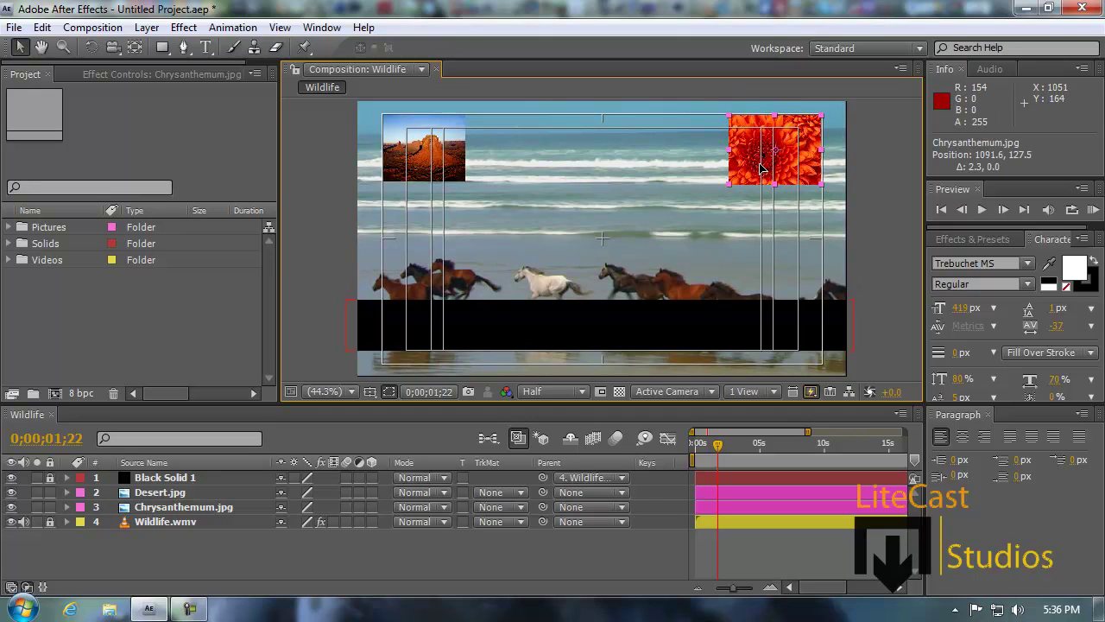
pyautogui.click(902, 194)
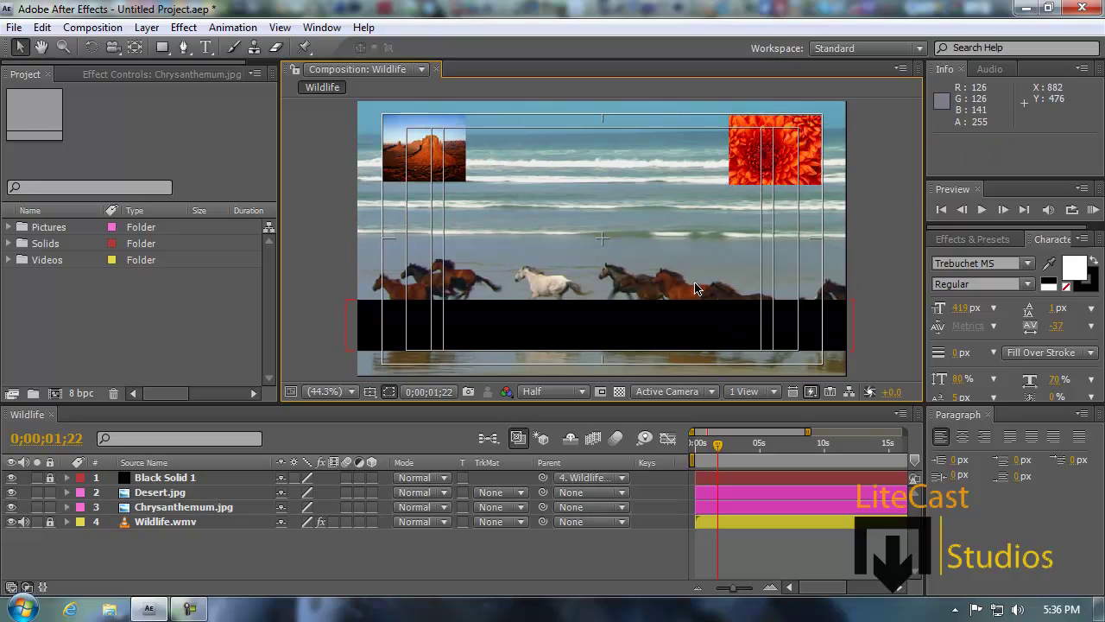
# Step: Move to 0;00;02;20 and hide the title/action safe guides
pyautogui.click(730, 444)
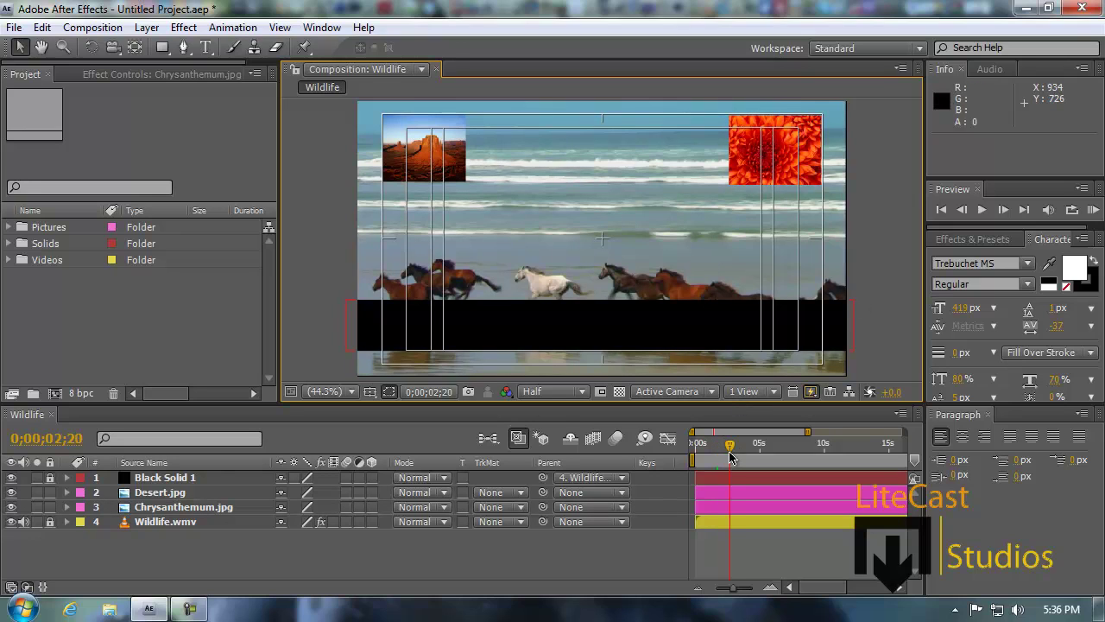
pyautogui.click(369, 392)
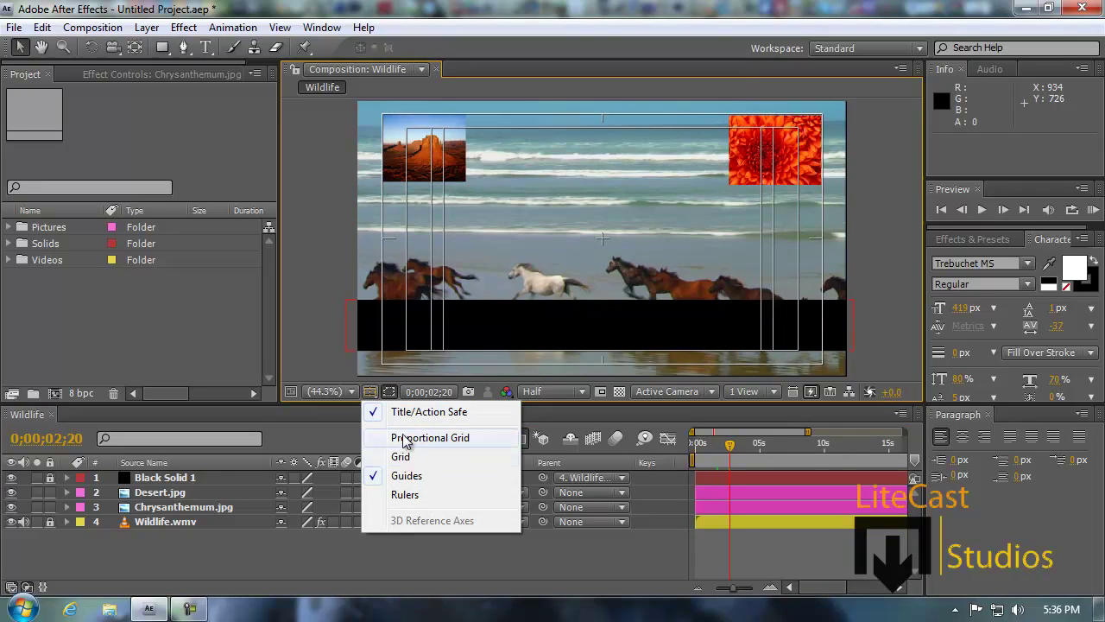
pyautogui.click(393, 412)
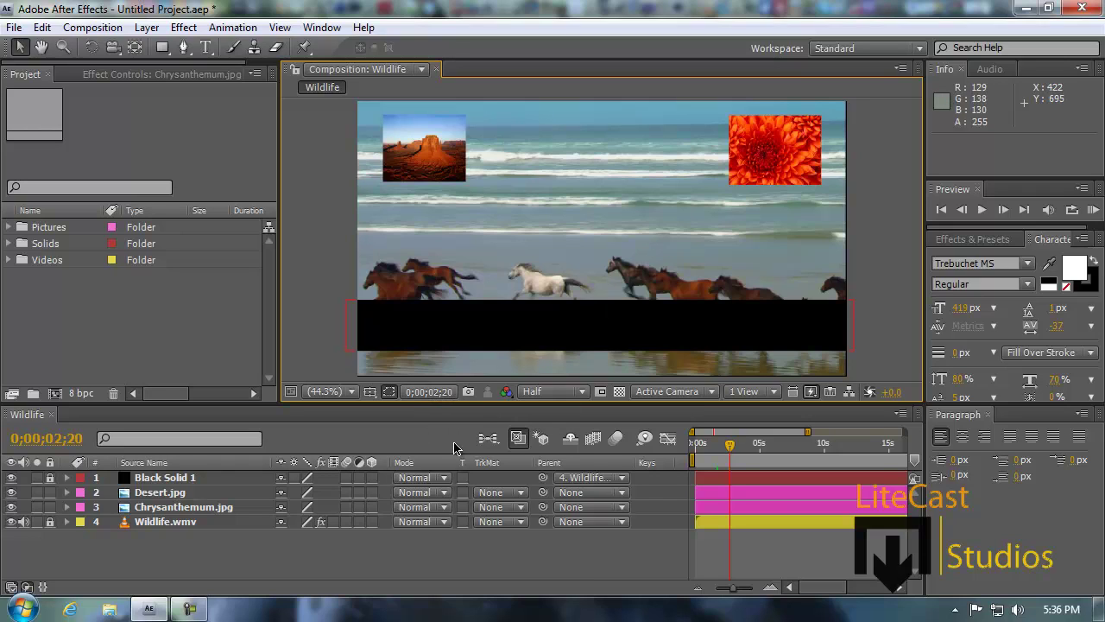
# Step: Use Go to Time to jump to 0;00;15;00, then click the ruler back to the seals section
pyautogui.click(759, 445)
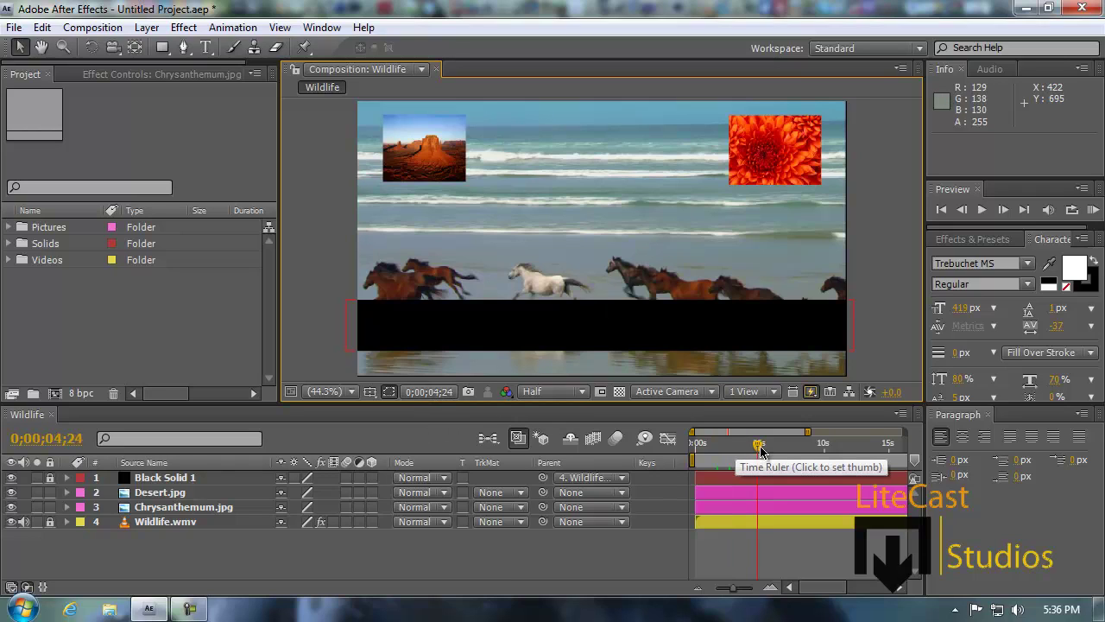
pyautogui.click(696, 445)
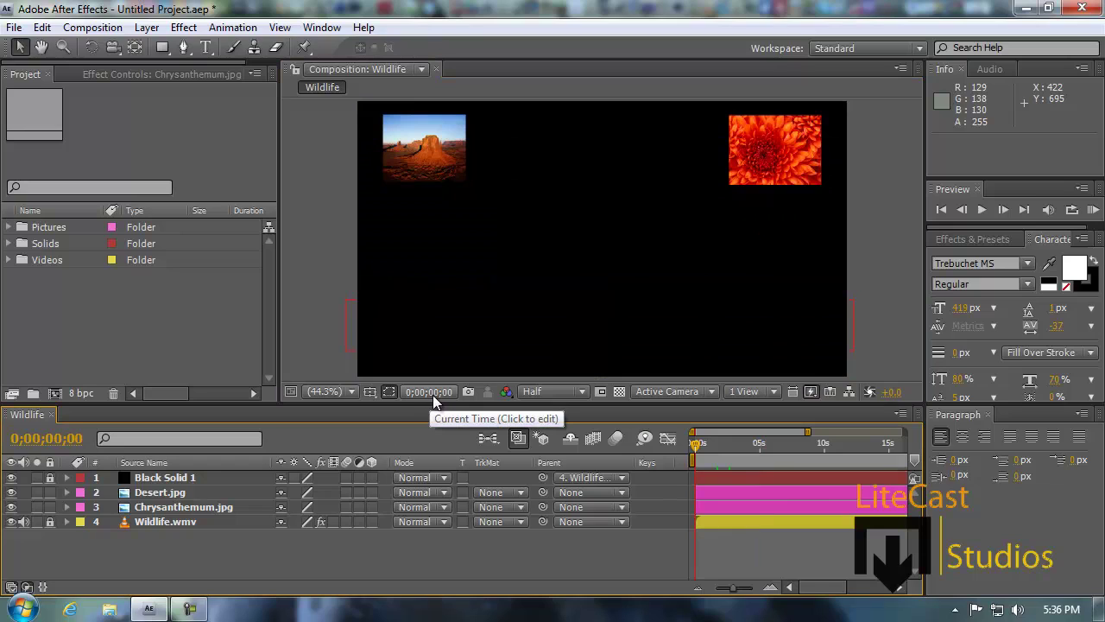
pyautogui.click(440, 394)
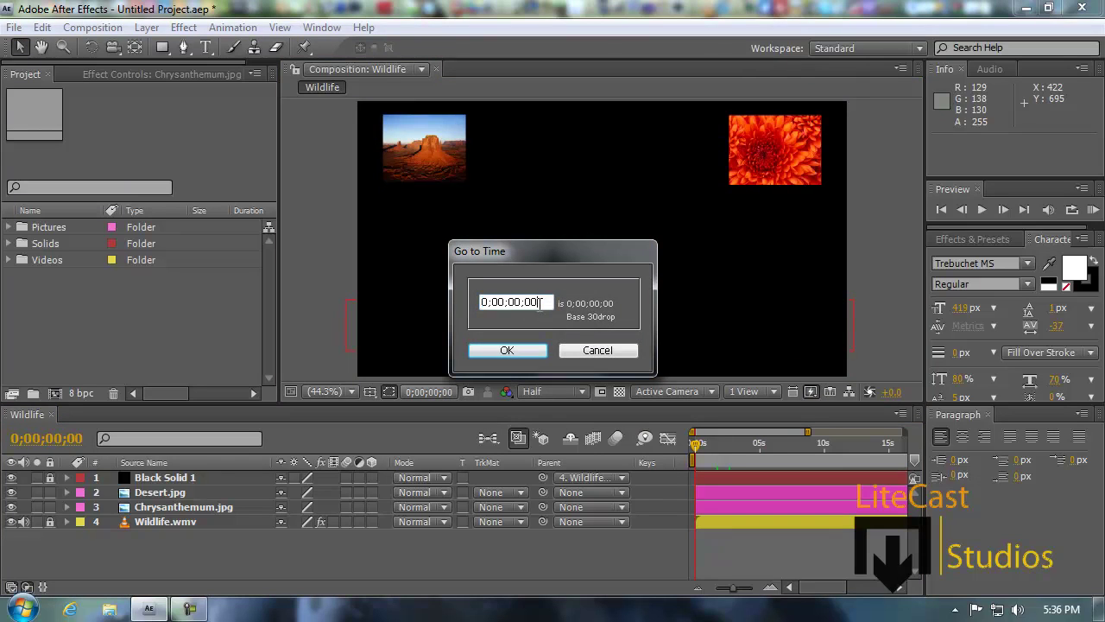
pyautogui.moveTo(545, 302); pyautogui.dragTo(497, 302)
pyautogui.click(511, 303)
pyautogui.write('5')
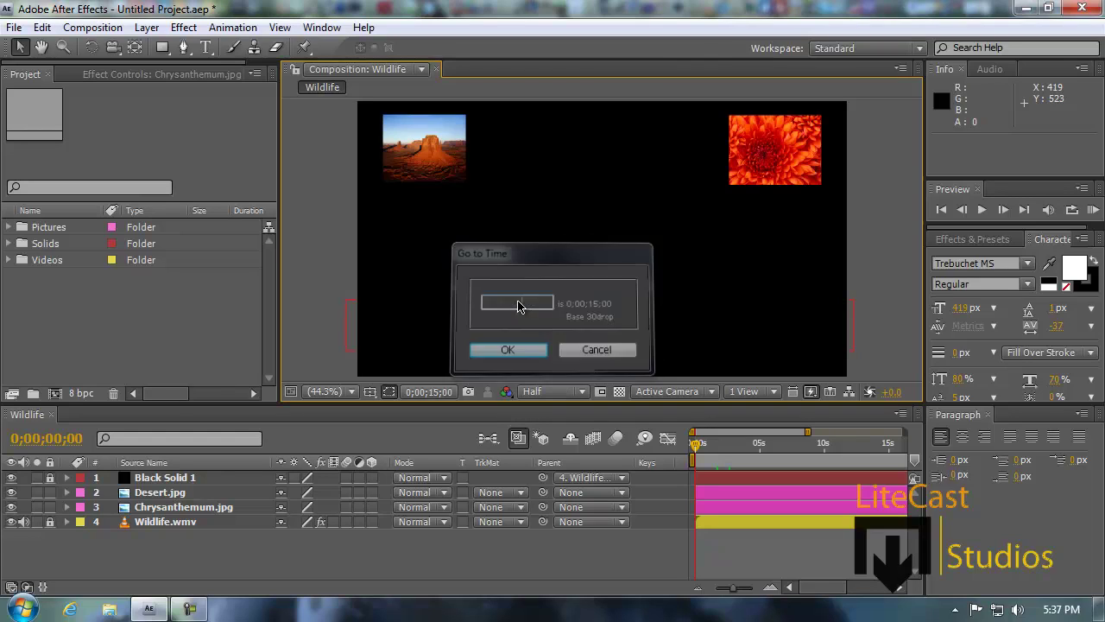
pyautogui.press('Return')
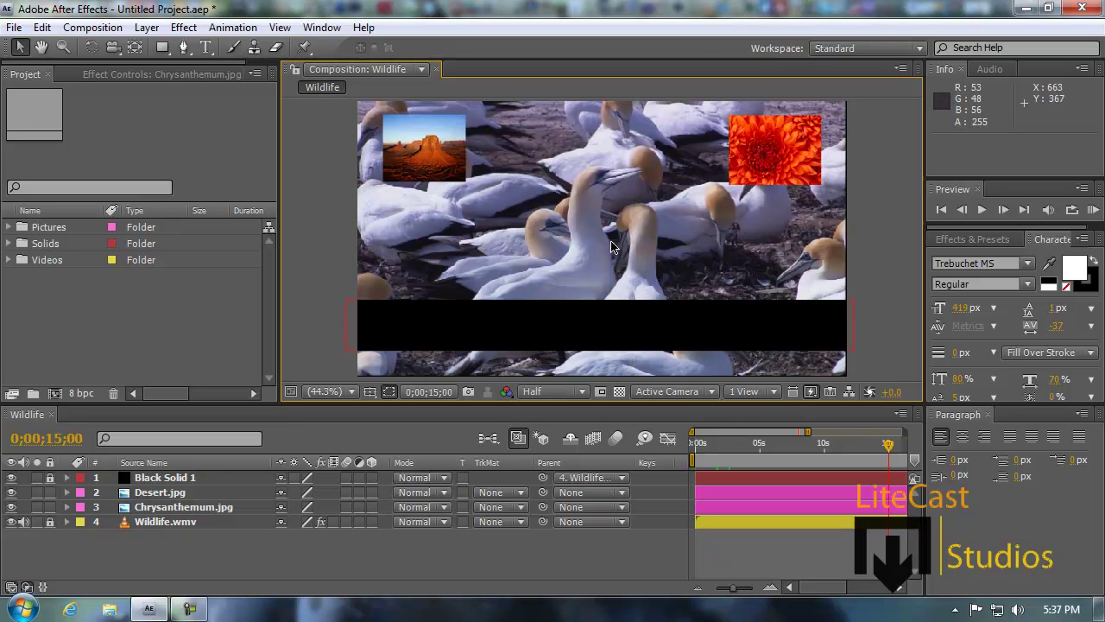
pyautogui.click(813, 446)
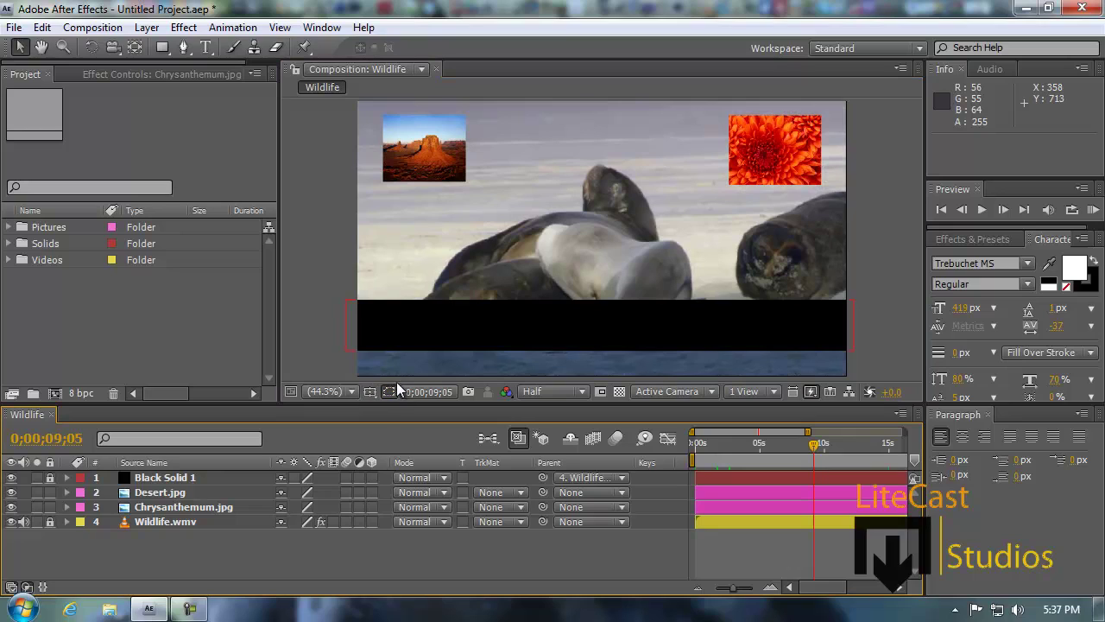
# Step: Set viewer resolution to Full, move to 0;00;07;03, and take a snapshot of the seals frame
pyautogui.click(781, 445)
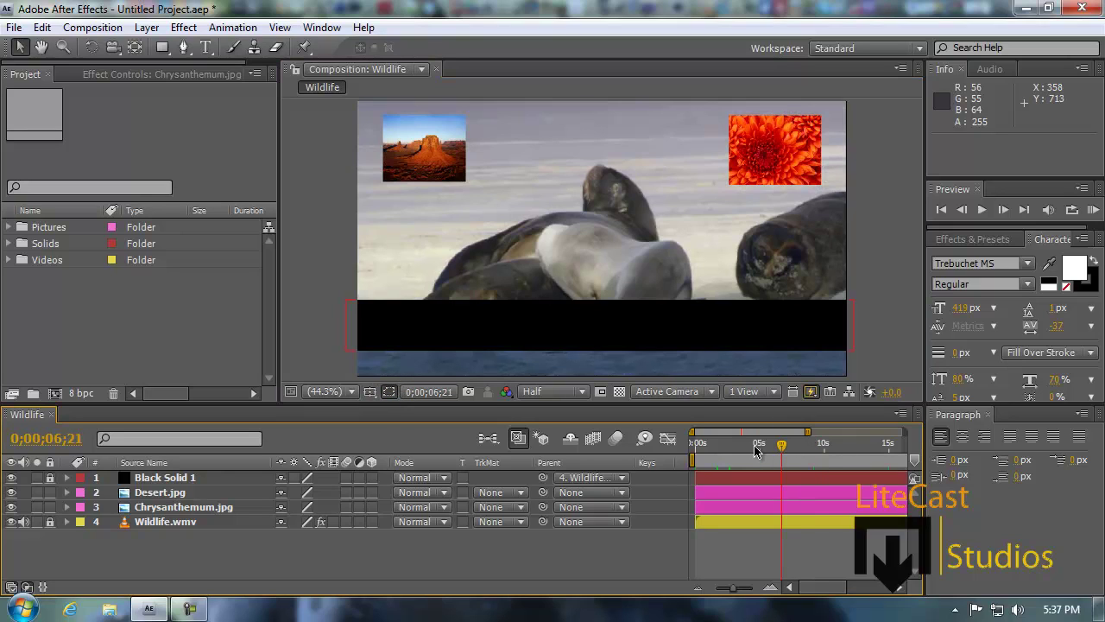
pyautogui.click(755, 445)
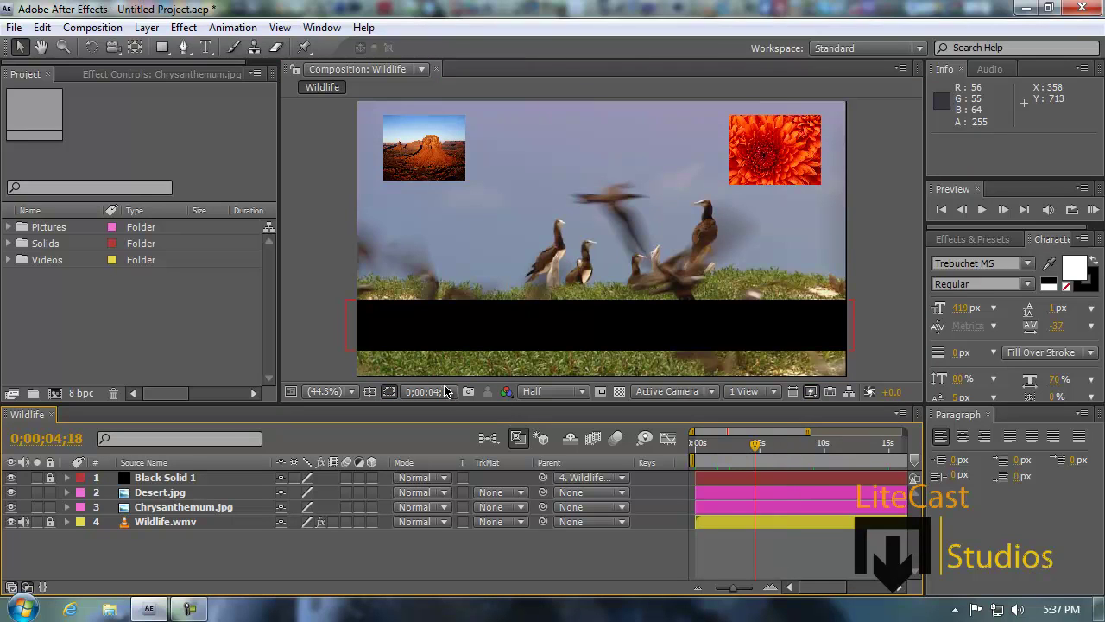
pyautogui.click(536, 399)
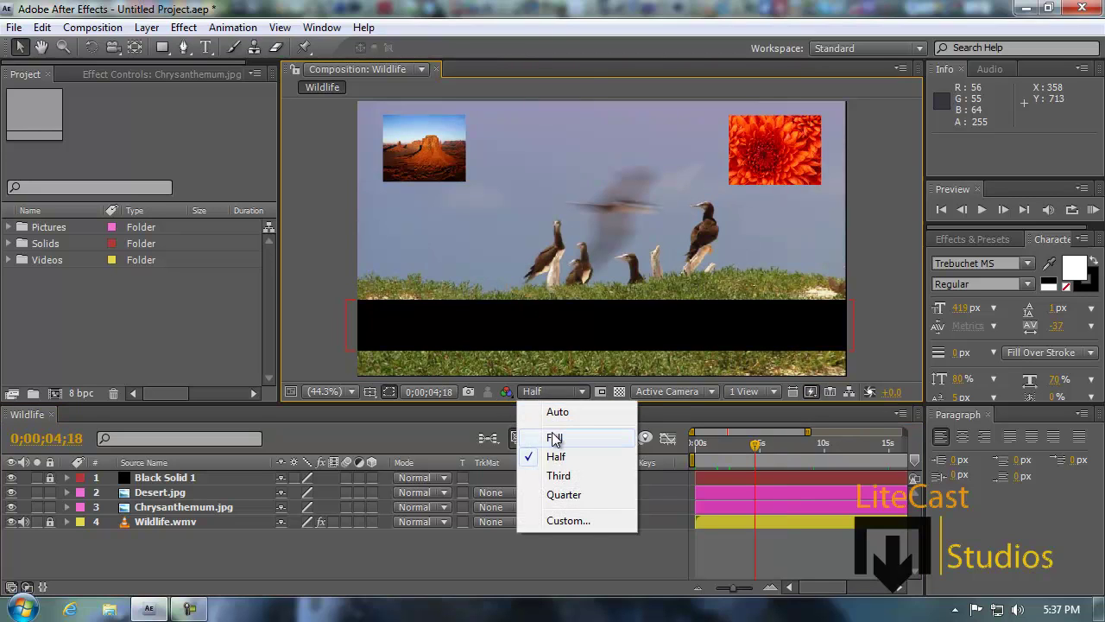
pyautogui.click(556, 435)
pyautogui.click(787, 452)
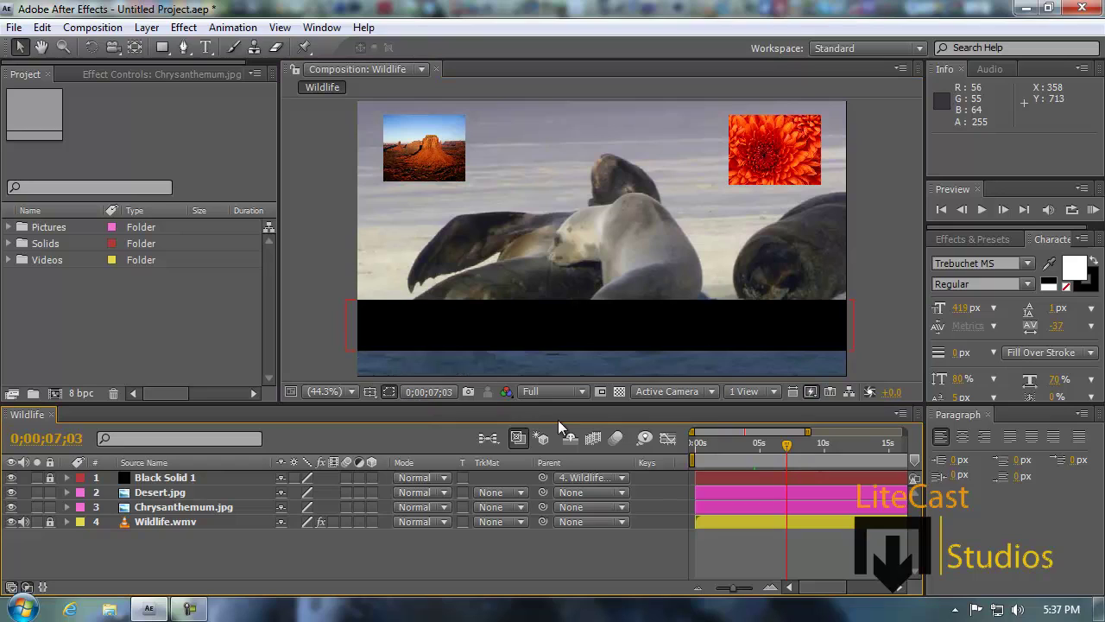
pyautogui.click(468, 393)
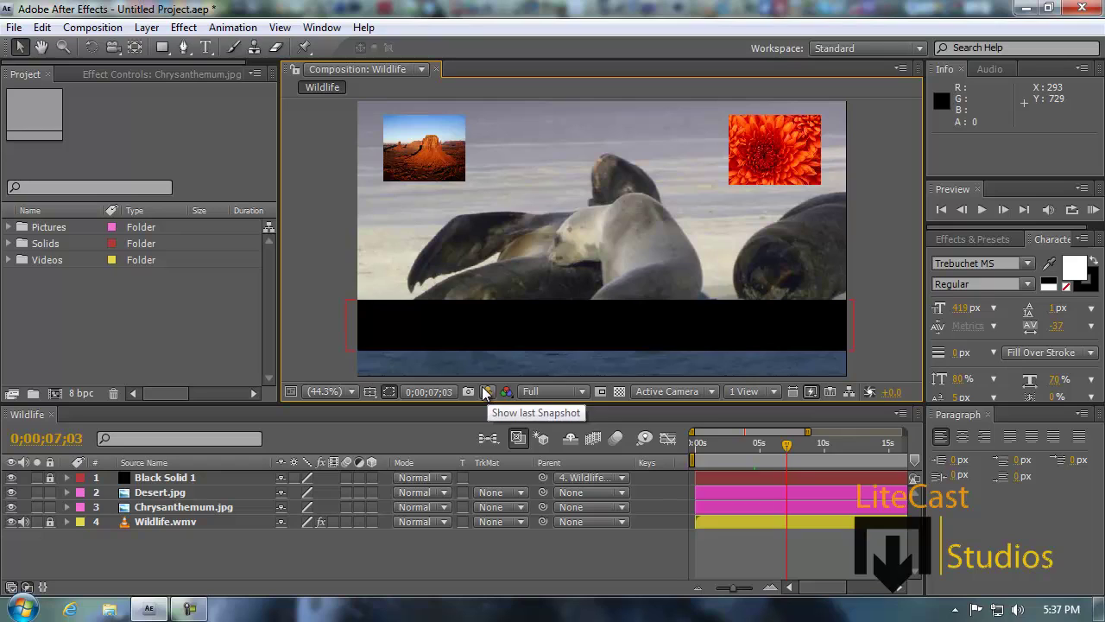
# Step: Move to the birds frame at 0;00;04;14 and compare it with the last snapshot
pyautogui.click(754, 466)
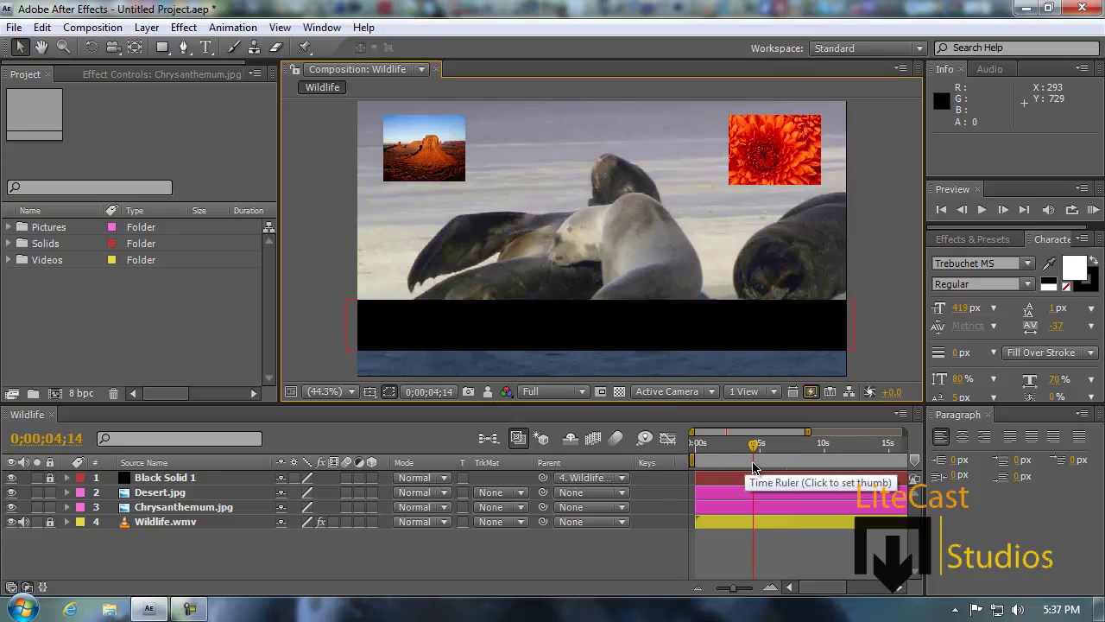
pyautogui.click(487, 400)
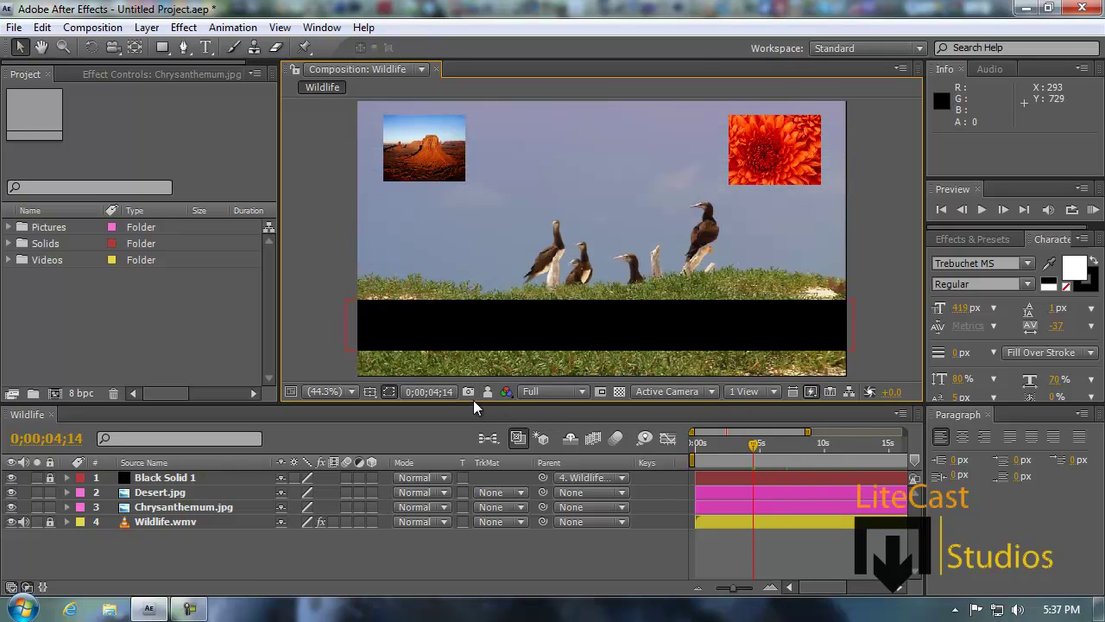
pyautogui.click(488, 396)
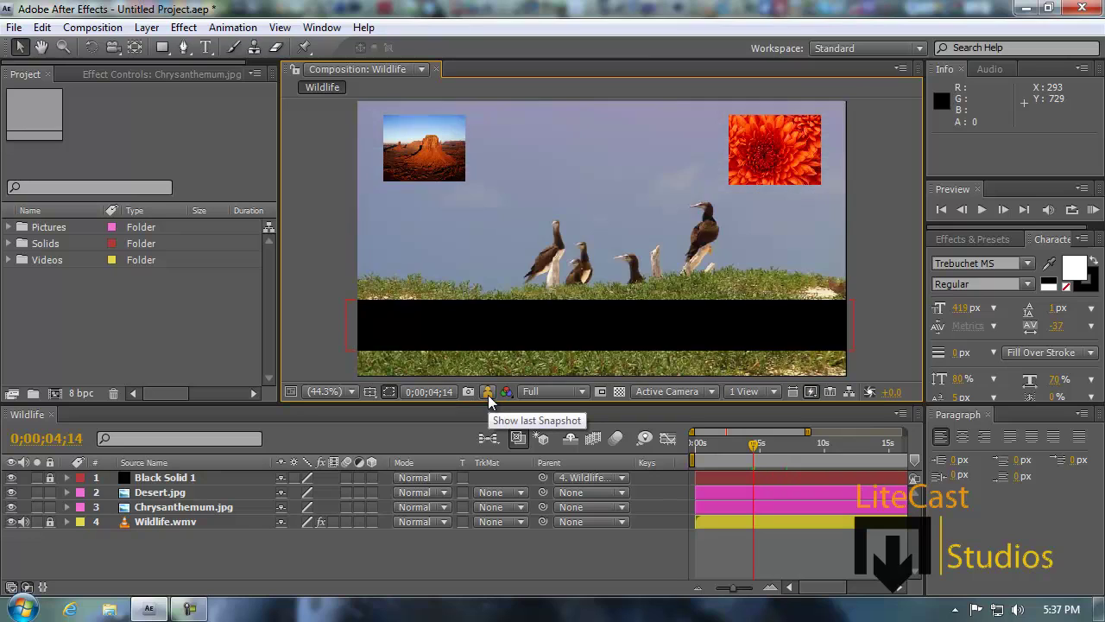
pyautogui.click(488, 395)
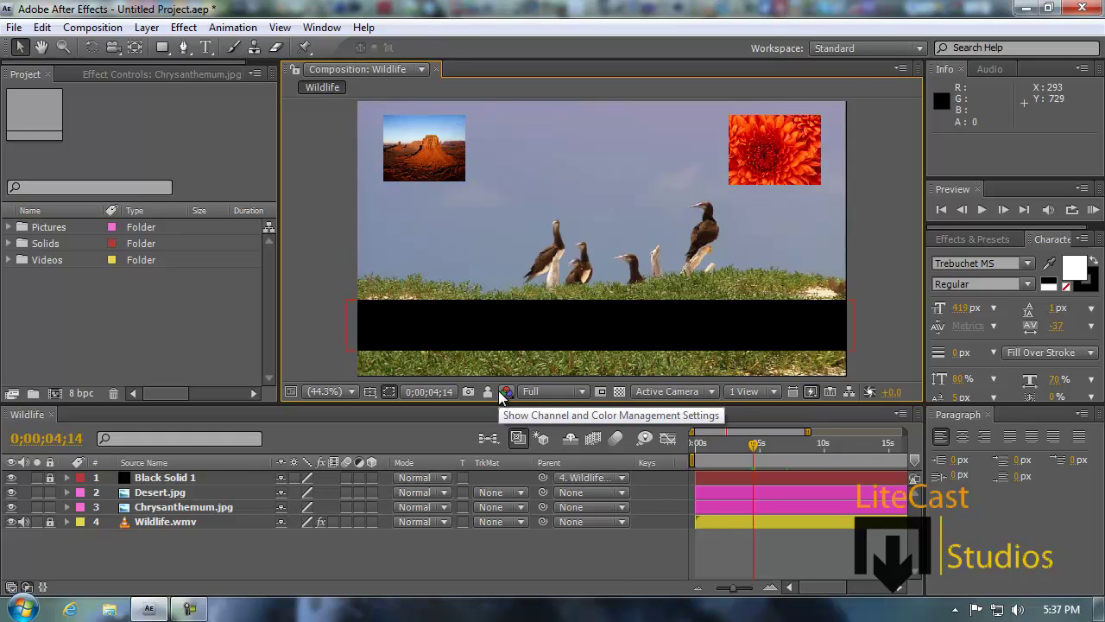
# Step: Check the Channel menu, move to 0;00;08;29, and set resolution to Half
pyautogui.click(502, 392)
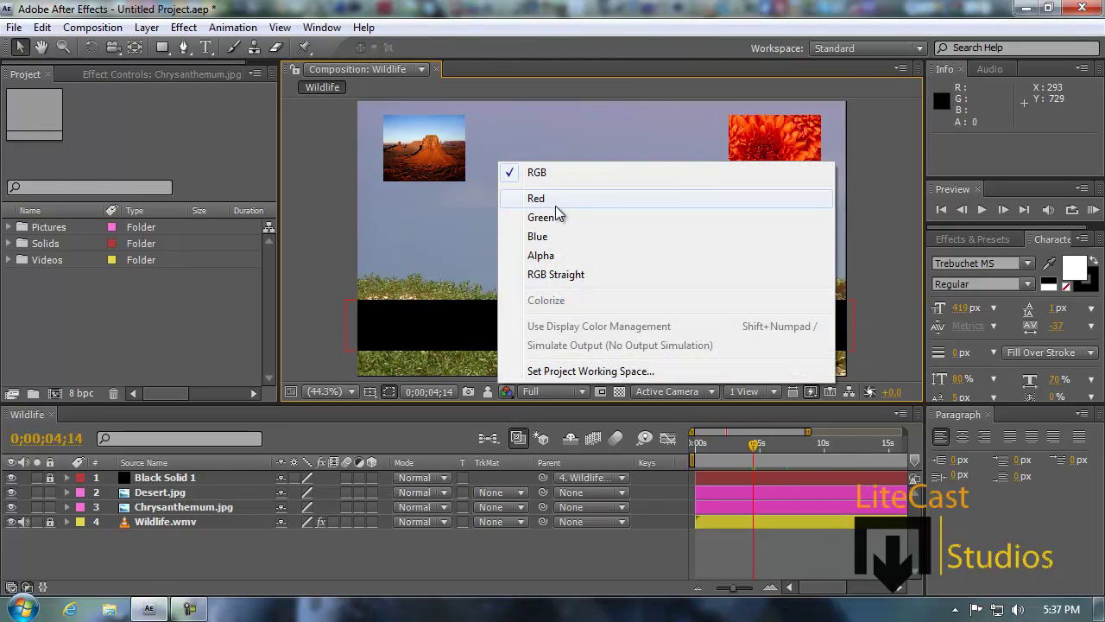
pyautogui.click(443, 296)
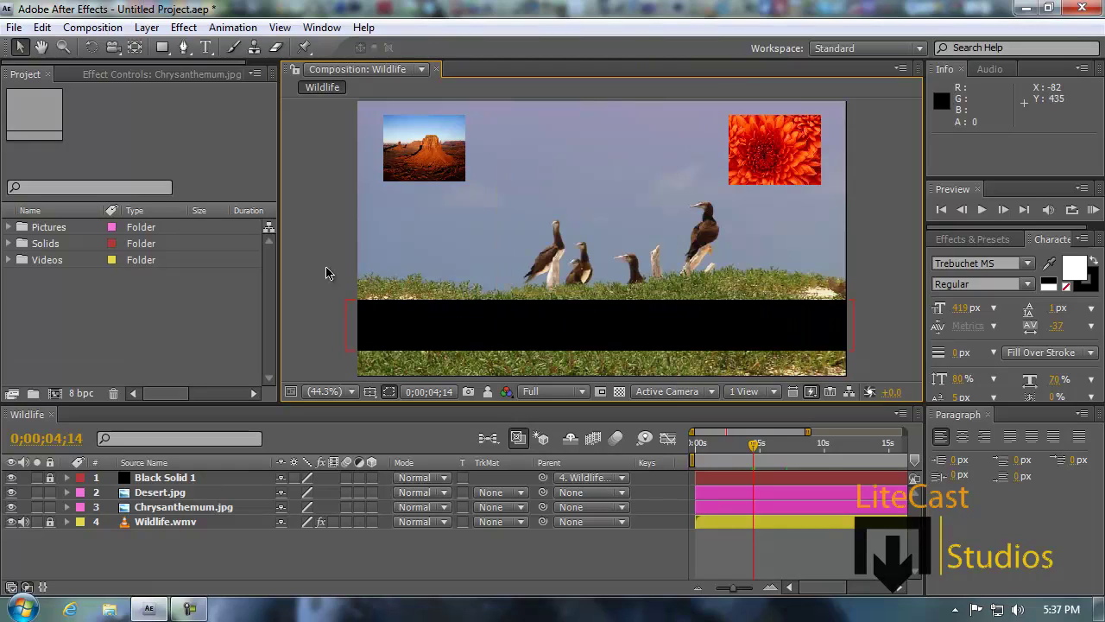
pyautogui.moveTo(821, 443); pyautogui.dragTo(810, 443)
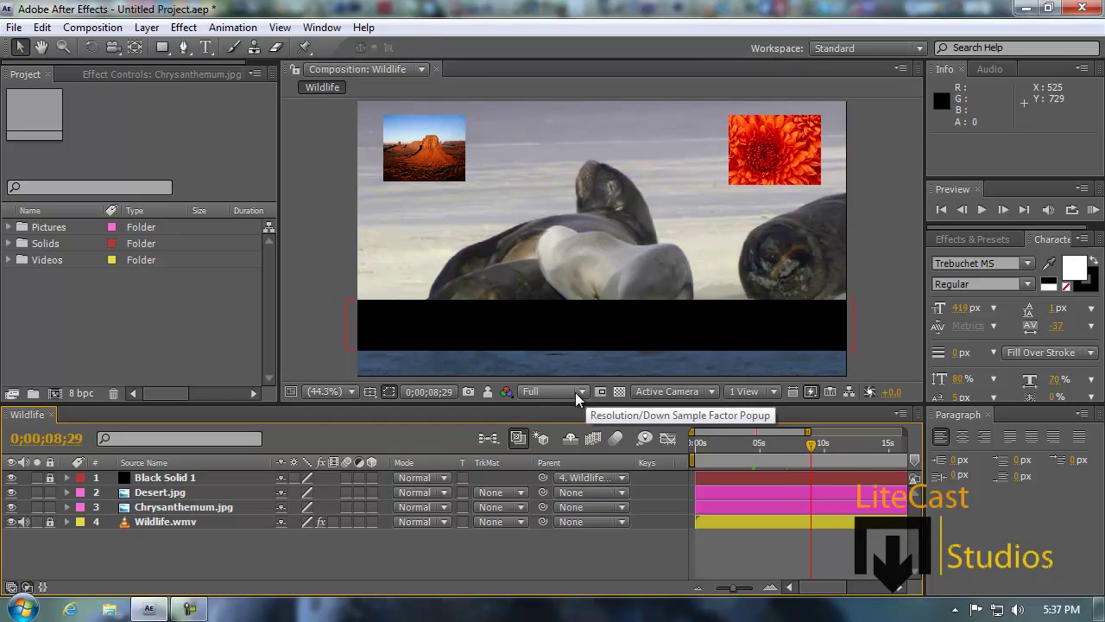
pyautogui.click(579, 392)
pyautogui.click(571, 459)
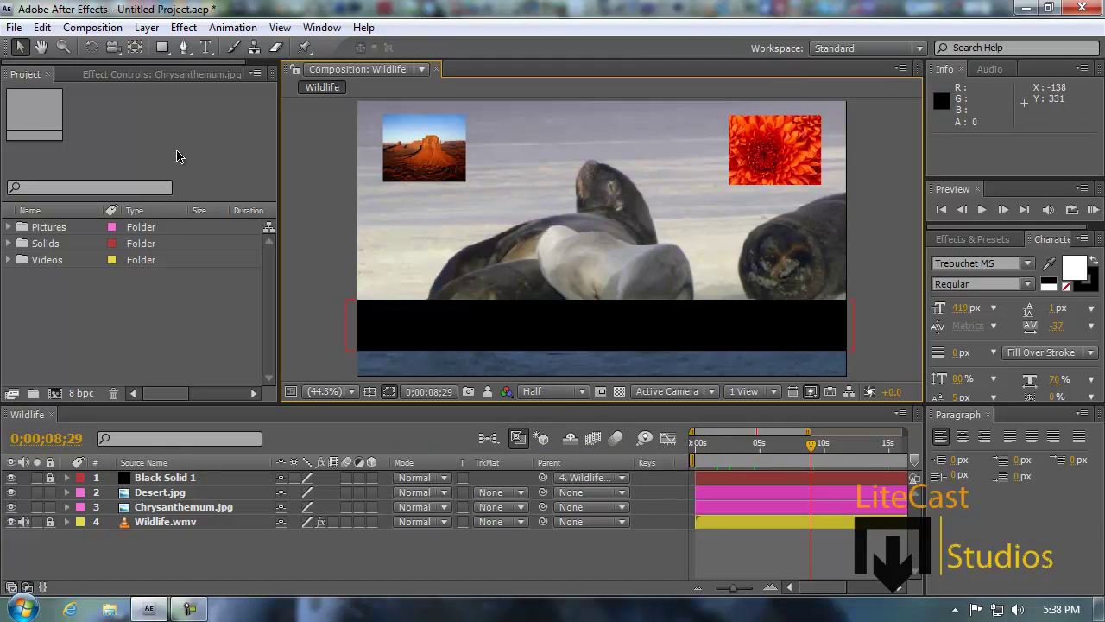
# Step: Run a RAM Preview from Composition > Preview to cache the opening seconds
pyautogui.click(92, 27)
pyautogui.moveTo(106, 220)
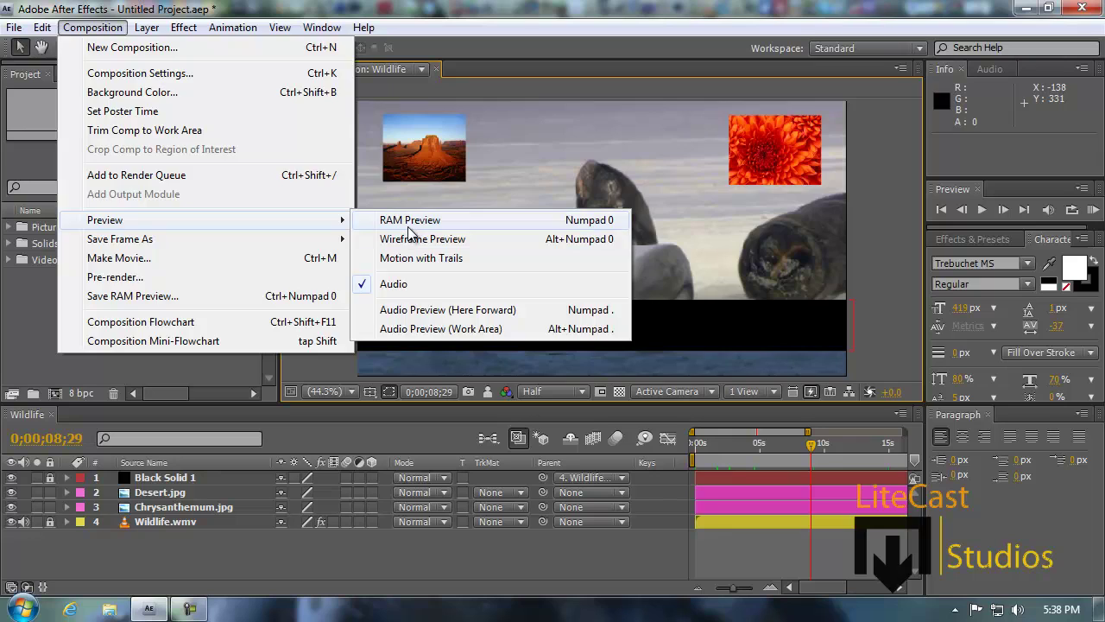
pyautogui.click(406, 222)
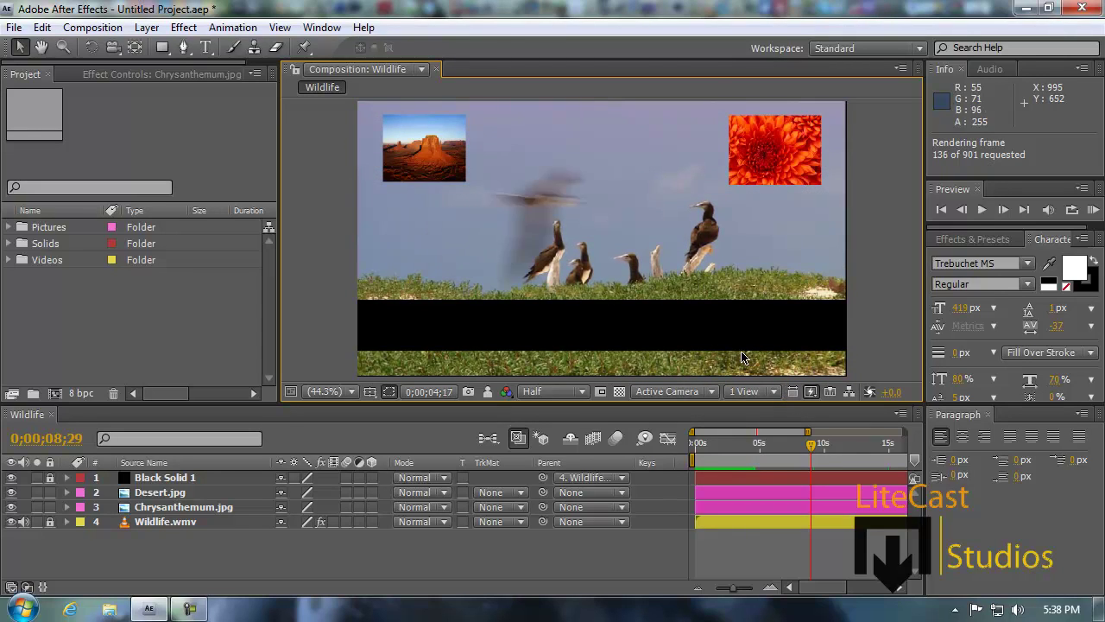
pyautogui.click(976, 217)
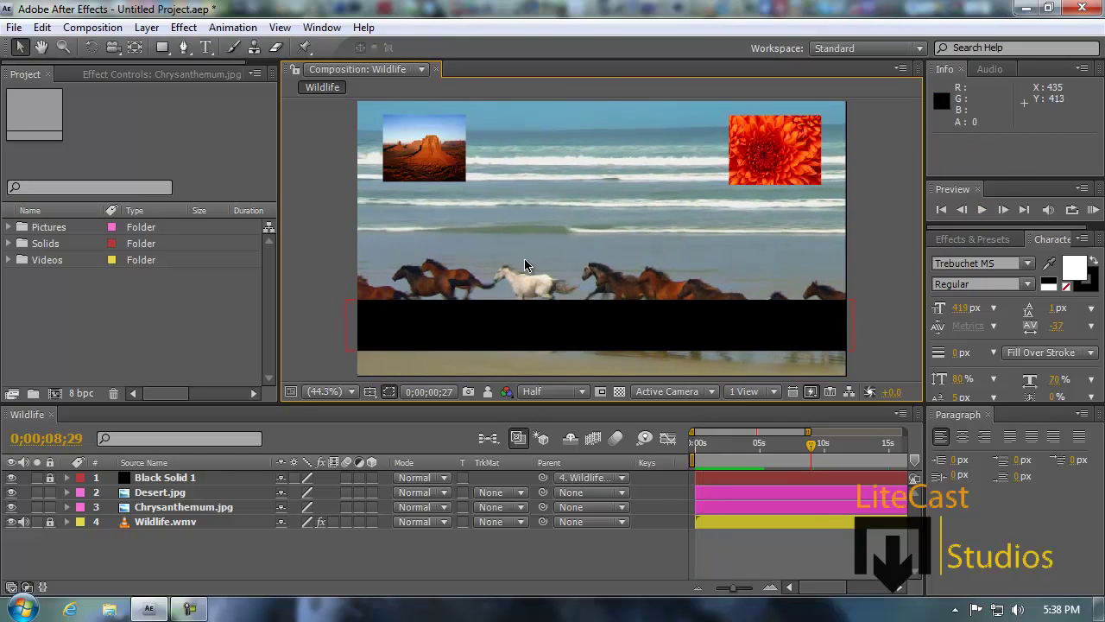
pyautogui.click(92, 28)
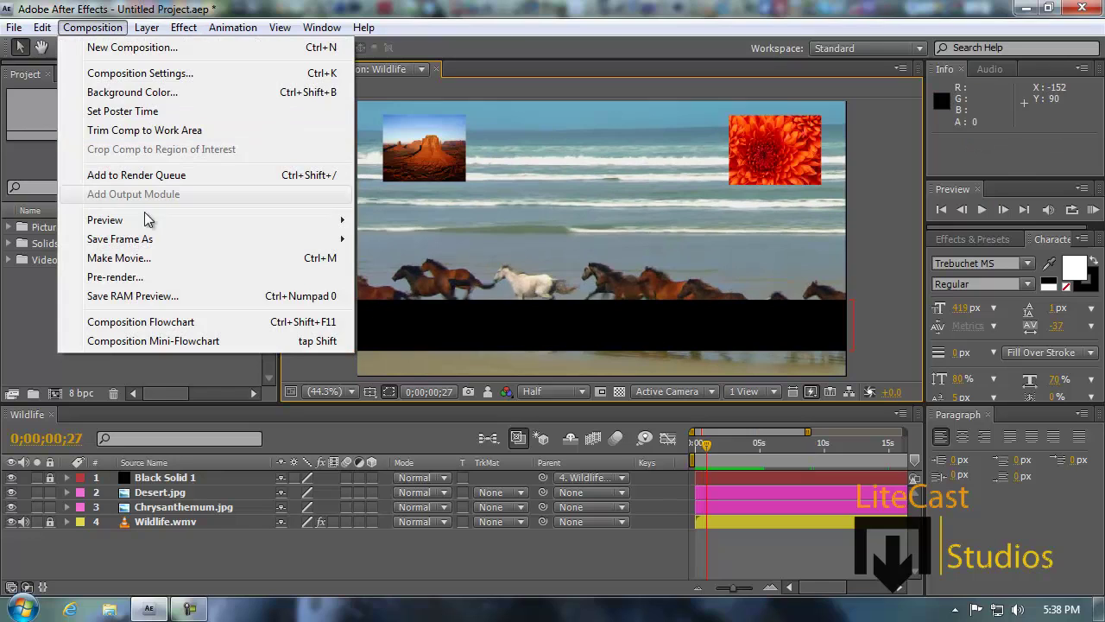
pyautogui.moveTo(104, 220)
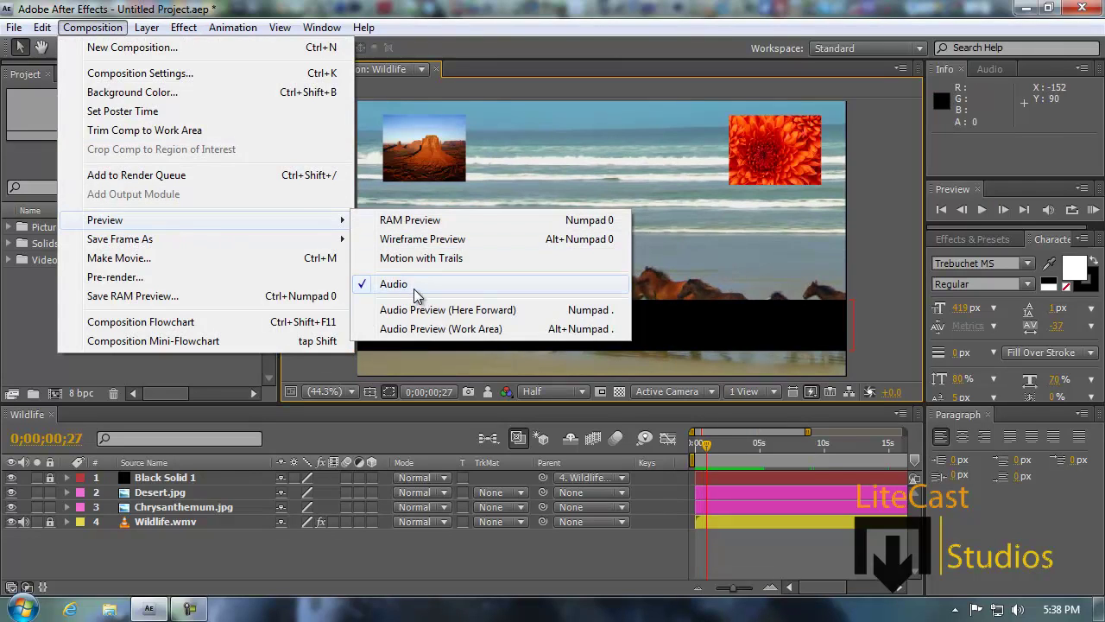
pyautogui.click(706, 447)
# Step: Replay the cached preview from the start, then scrub forward to about 0;00;03;28
pyautogui.moveTo(706, 447); pyautogui.dragTo(696, 448)
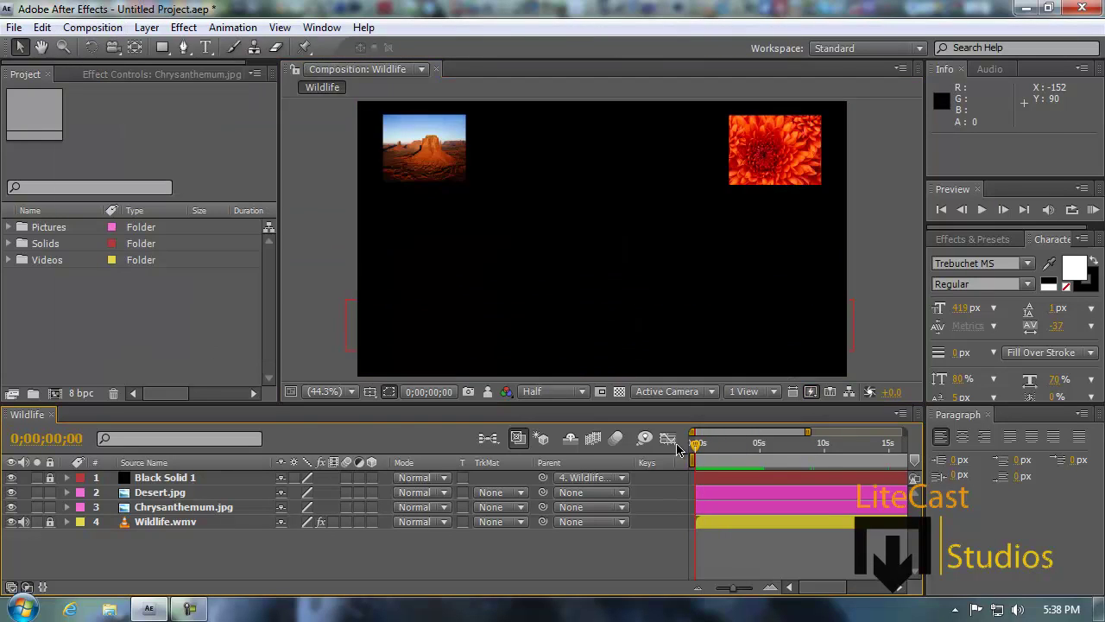
pyautogui.press('KP_0')
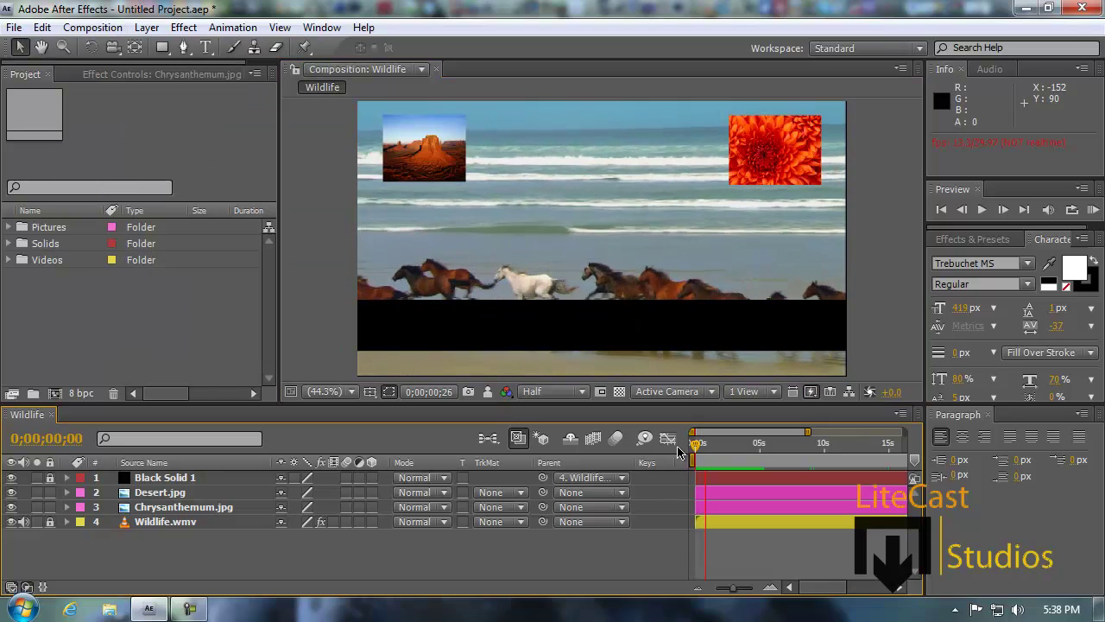
pyautogui.click(711, 447)
pyautogui.moveTo(705, 454); pyautogui.dragTo(698, 448)
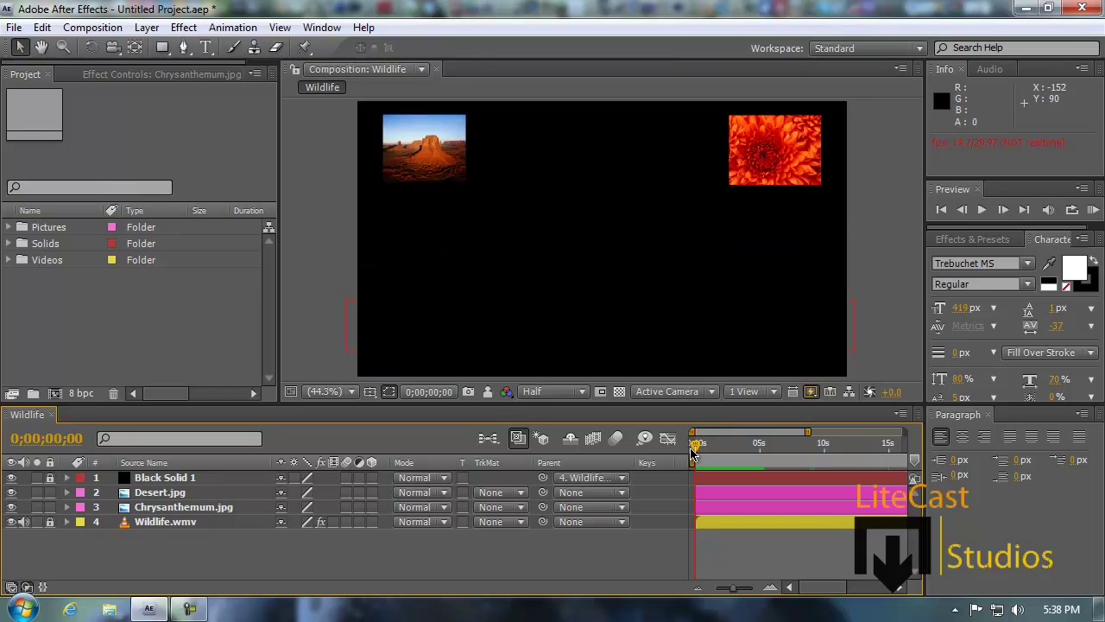
pyautogui.press('KP_0')
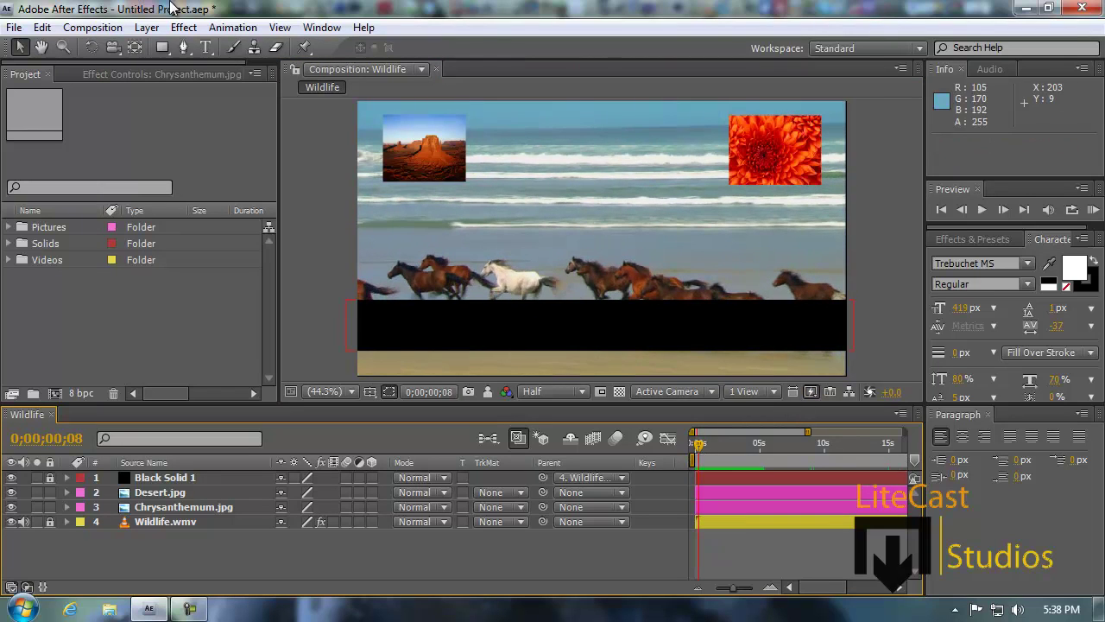
pyautogui.click(105, 28)
pyautogui.moveTo(104, 220)
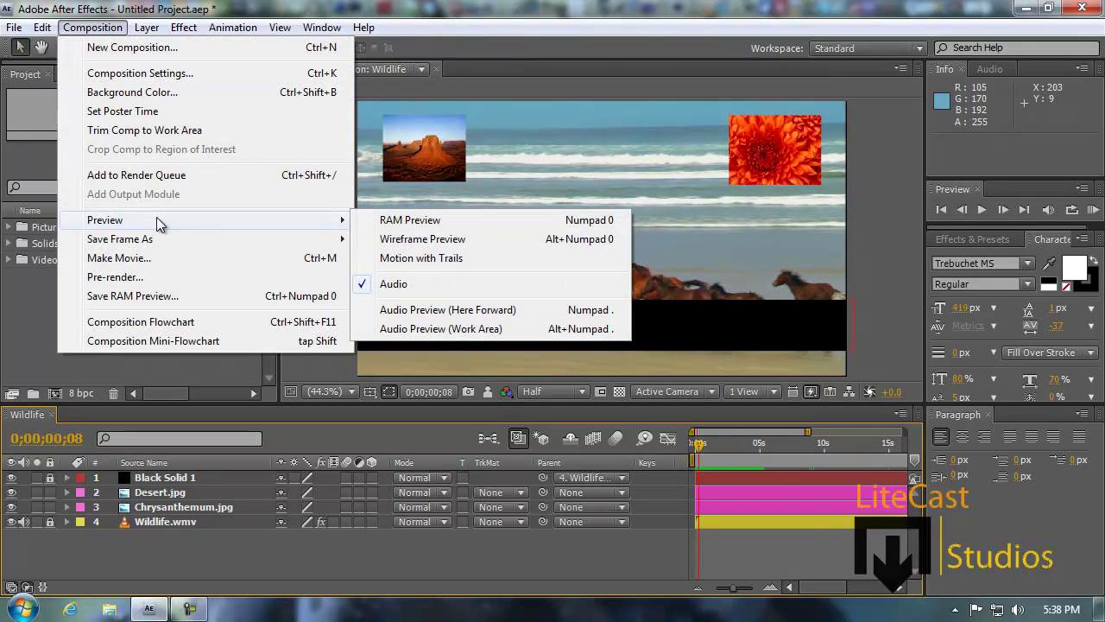
pyautogui.click(597, 72)
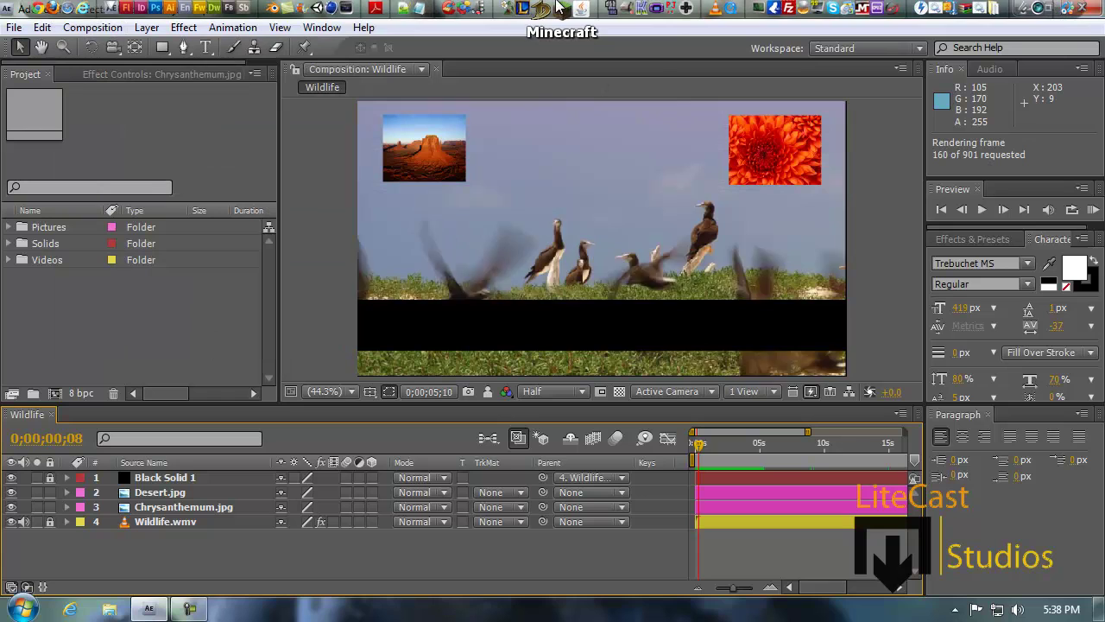
pyautogui.click(705, 444)
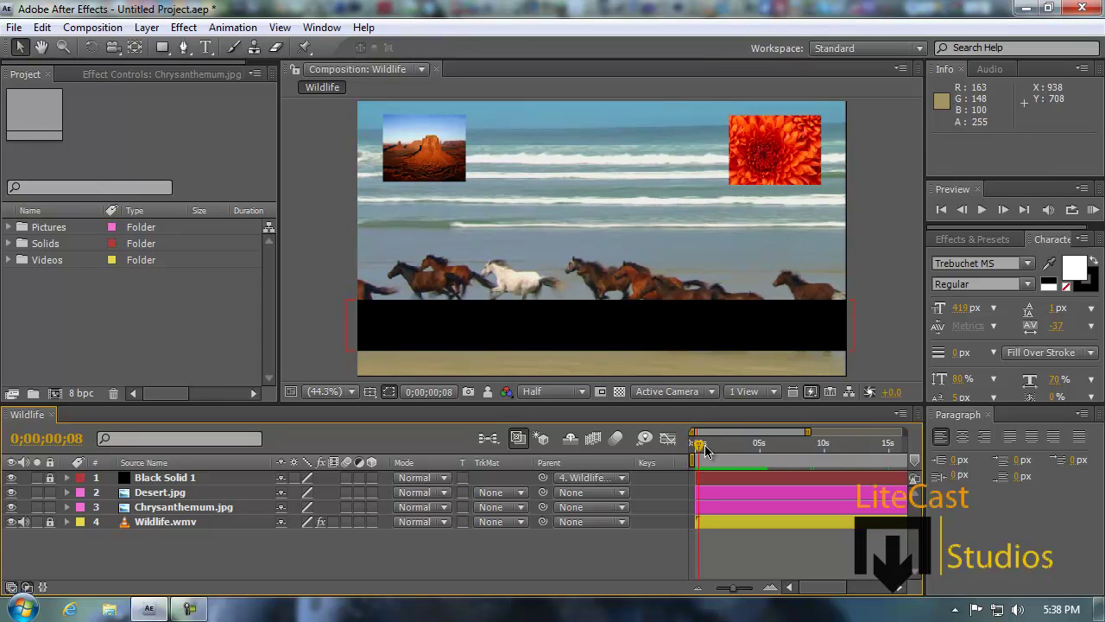
pyautogui.moveTo(705, 445); pyautogui.dragTo(761, 446)
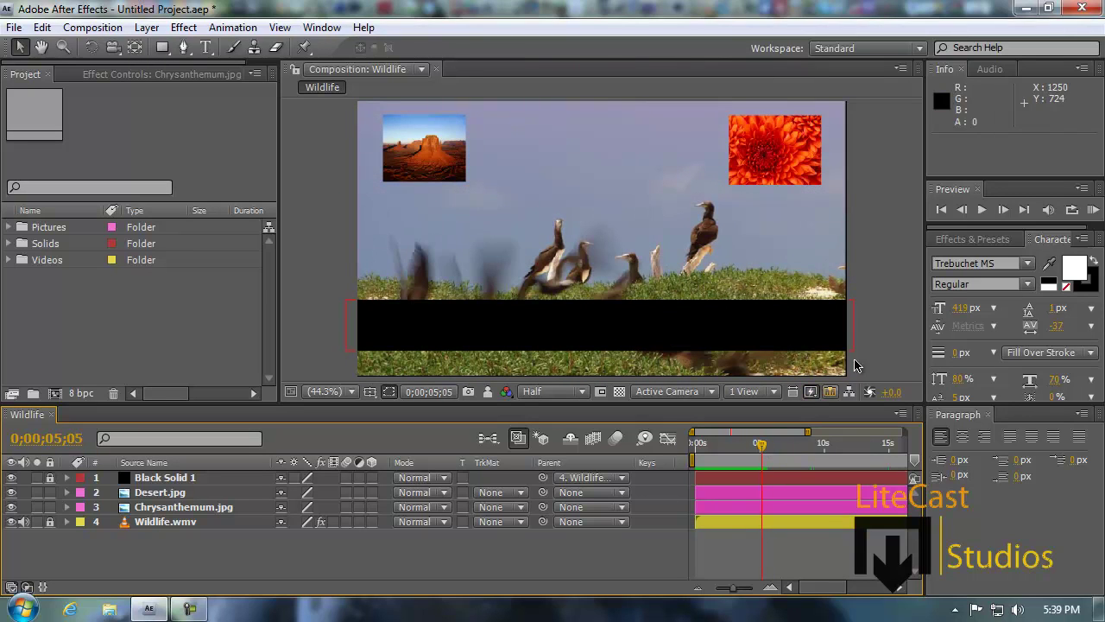
# Step: Enable the transparency grid, go to 0;00;02;08, and select the Wildlife.wmv layer
pyautogui.click(619, 391)
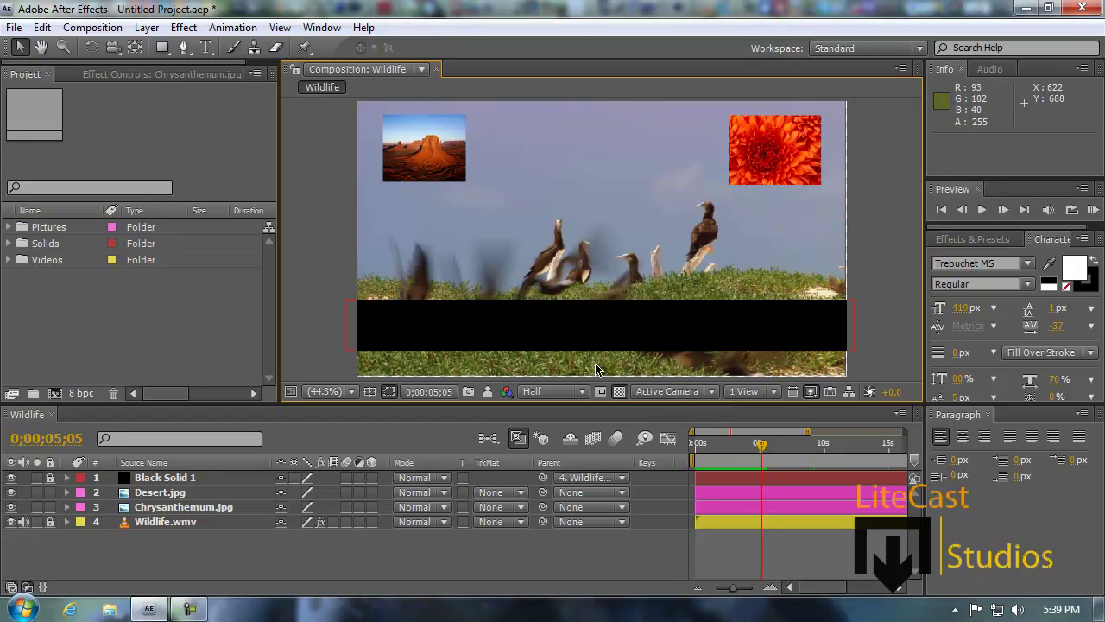
pyautogui.click(725, 444)
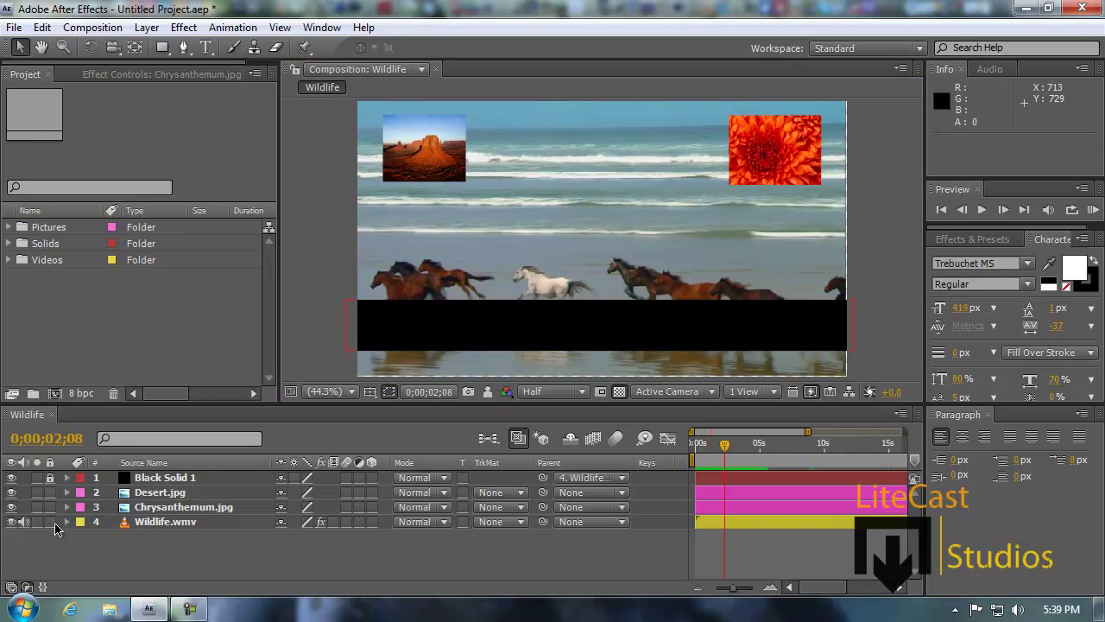
pyautogui.moveTo(570, 255)
pyautogui.mouseDown()
pyautogui.moveTo(560, 249)
pyautogui.moveTo(605, 242)
pyautogui.mouseUp()
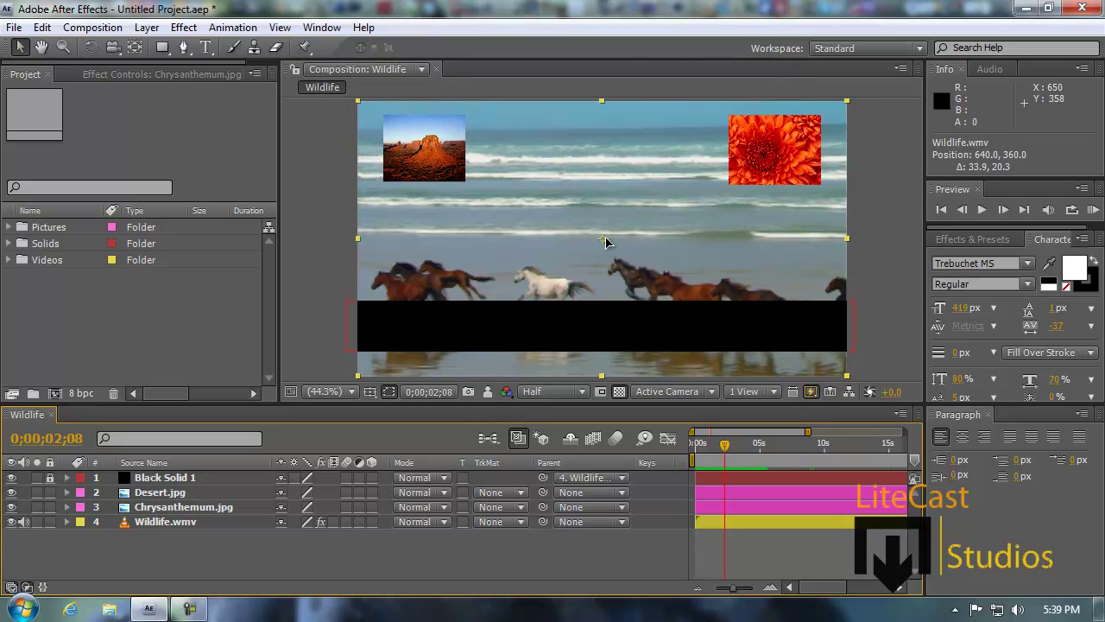
pyautogui.click(607, 242)
pyautogui.press('Return')
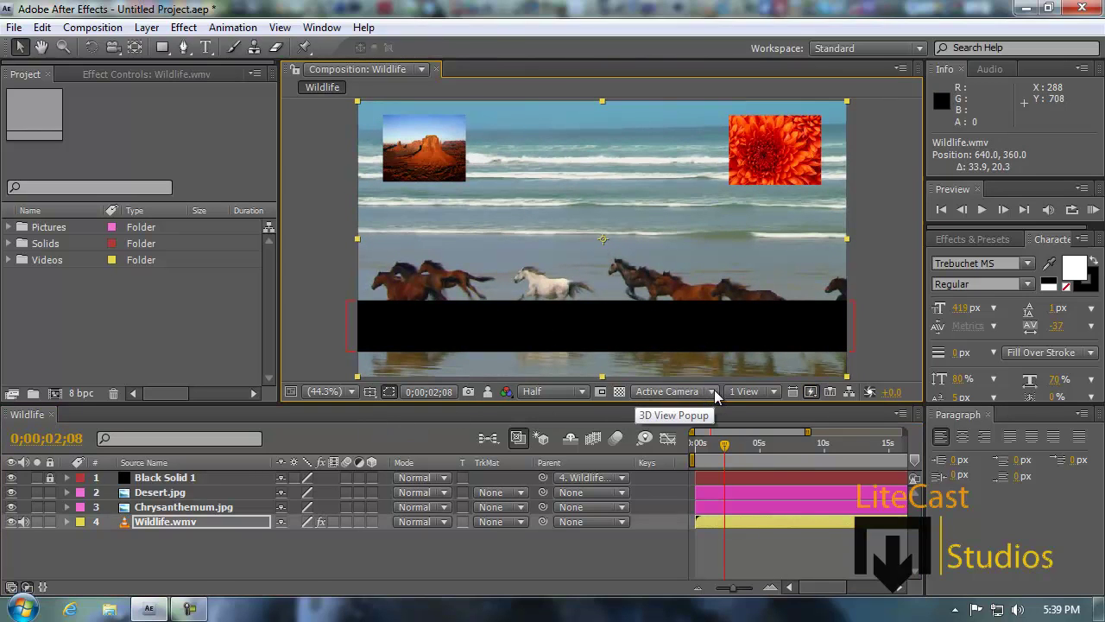
# Step: Try the Left and Front 3D views of the Wildlife composition
pyautogui.click(713, 393)
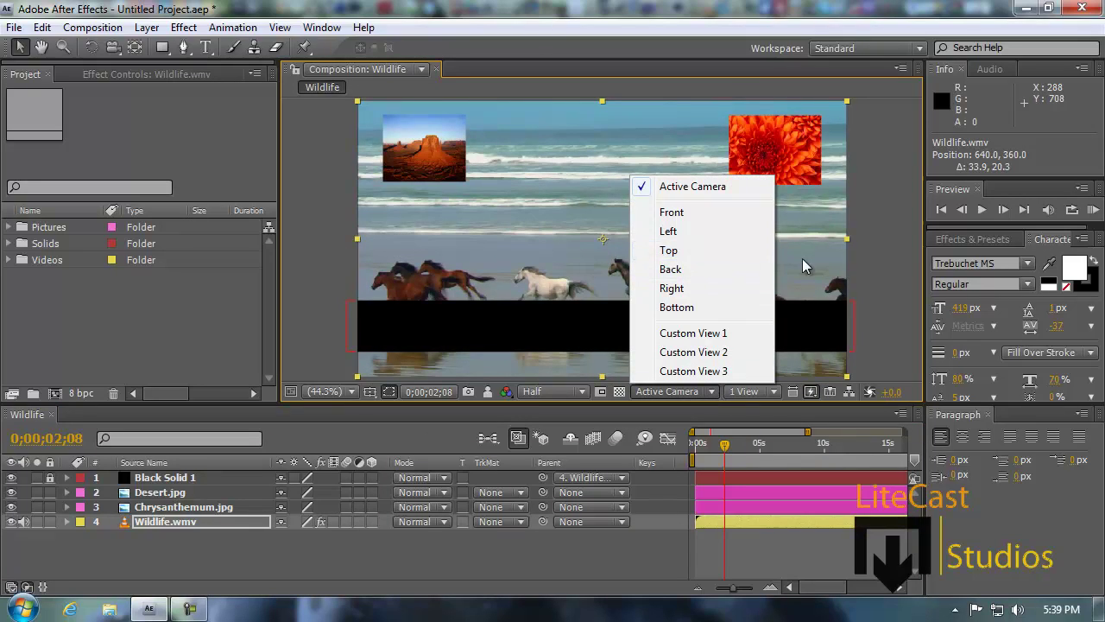
pyautogui.click(864, 268)
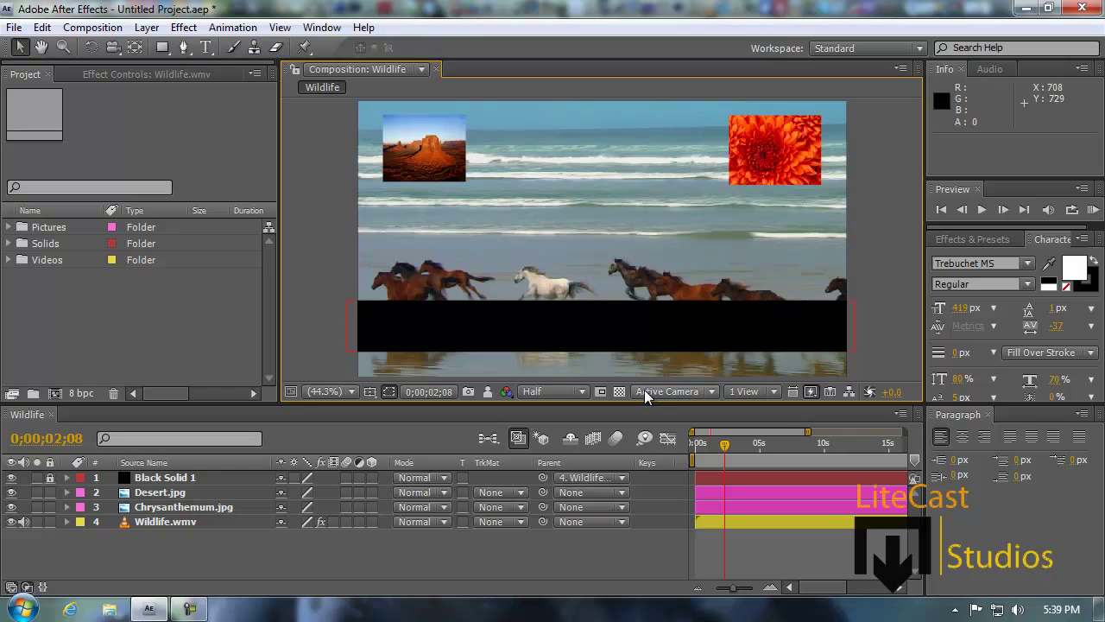
pyautogui.click(705, 390)
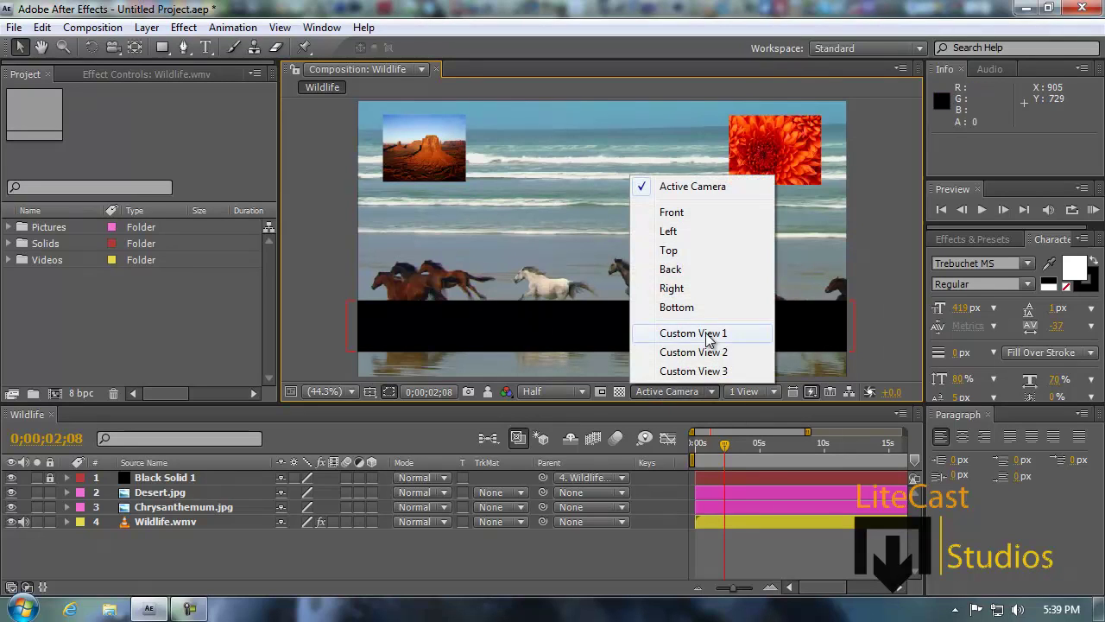
pyautogui.click(682, 231)
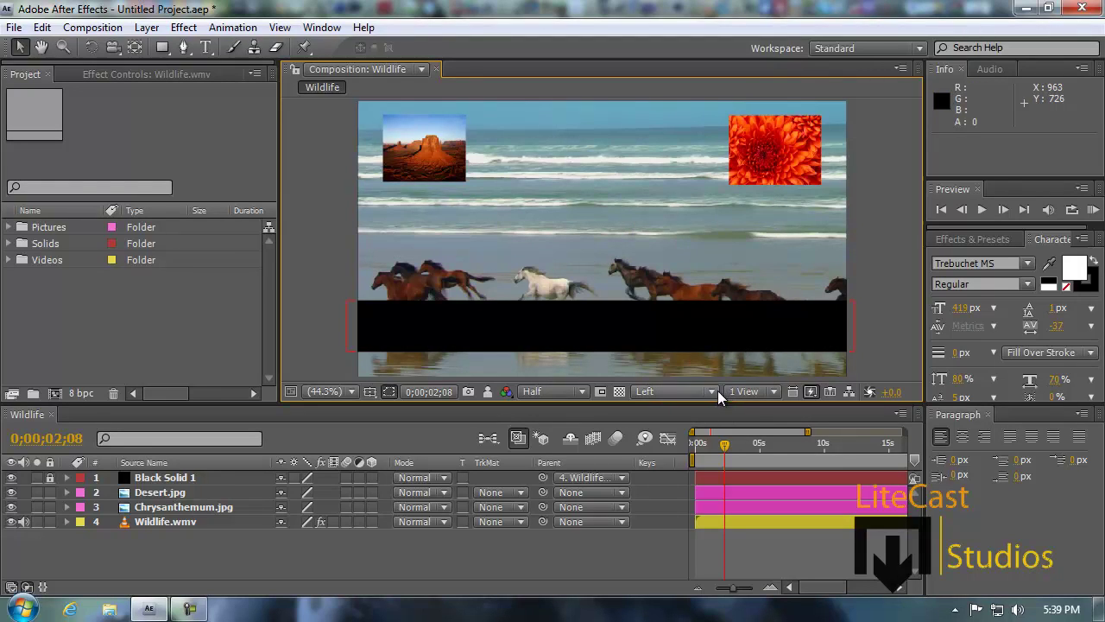
pyautogui.click(717, 390)
pyautogui.click(682, 214)
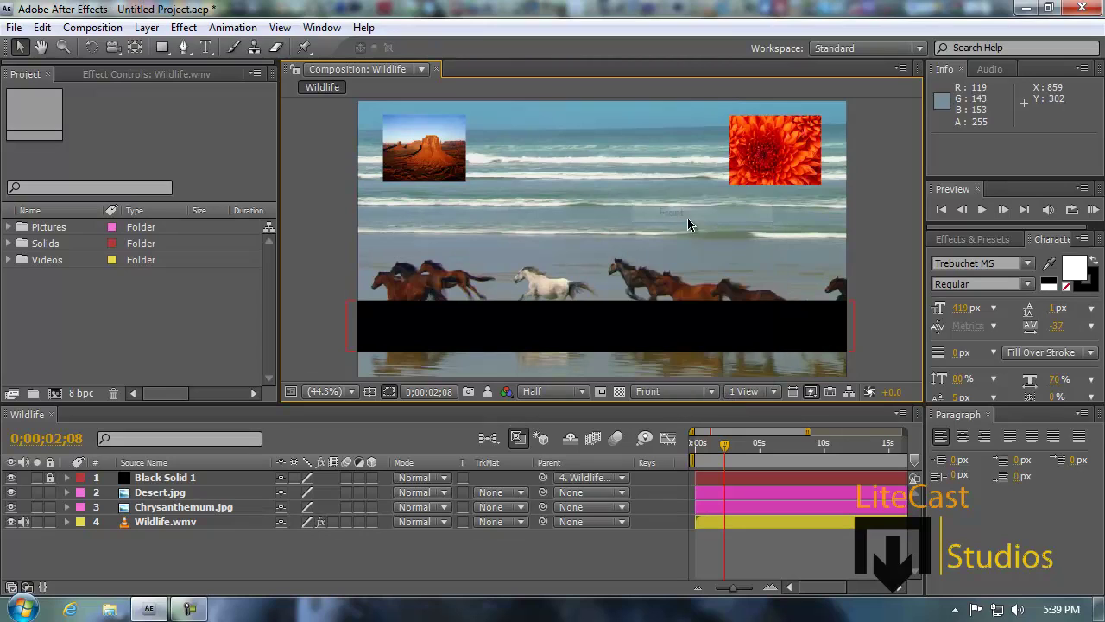
# Step: Cycle through Custom View 1 back to Active Camera, zooming the viewer to 50% then 25%
pyautogui.click(715, 395)
pyautogui.click(693, 334)
pyautogui.click(710, 391)
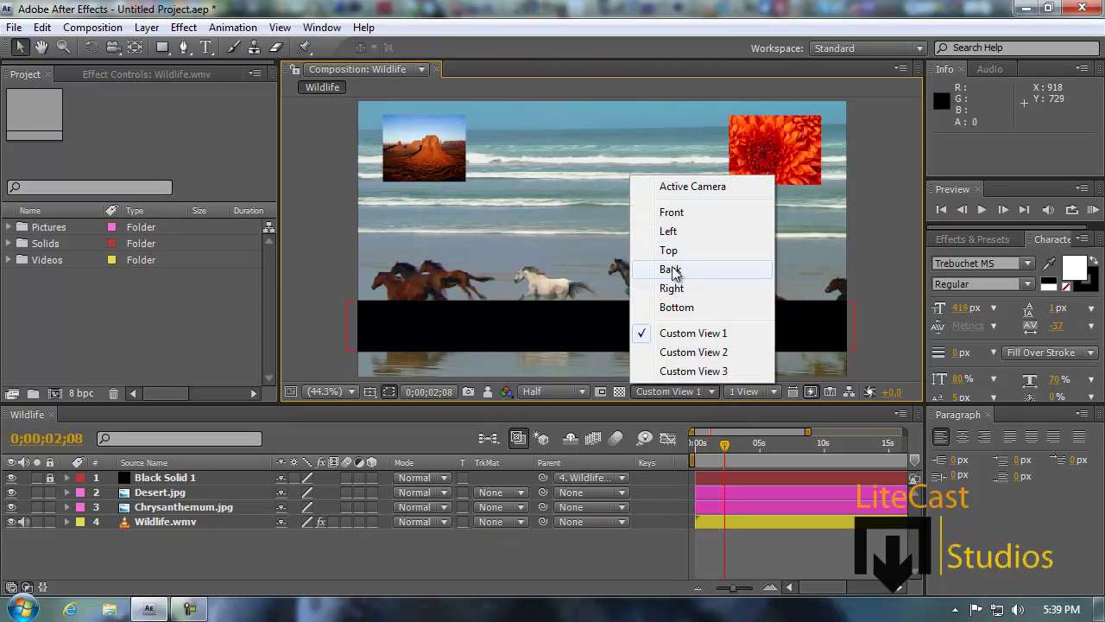
pyautogui.click(675, 185)
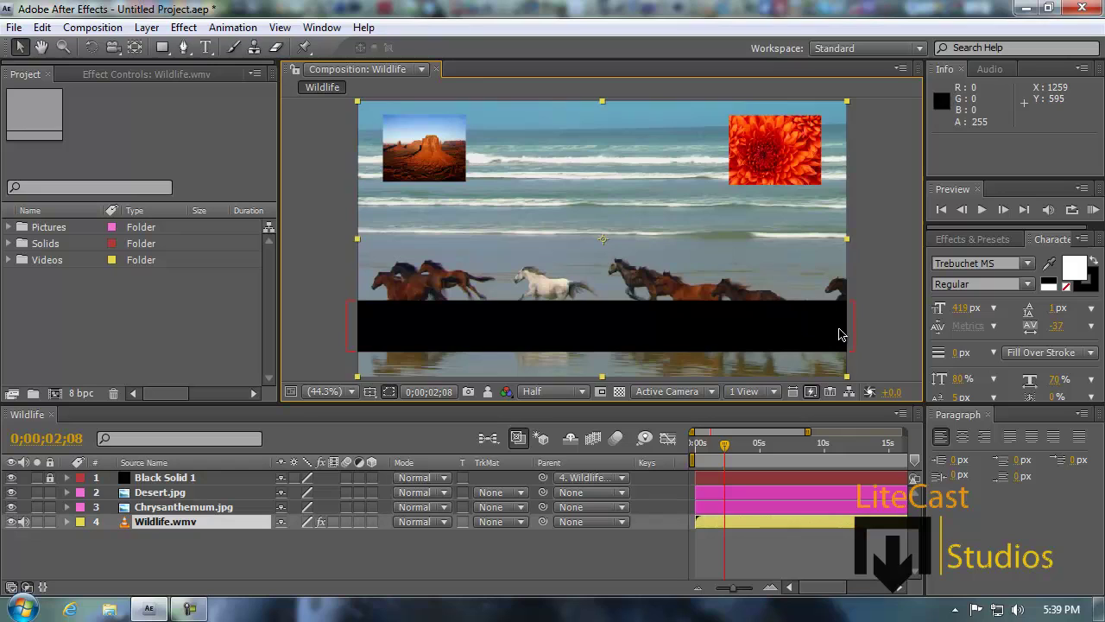
pyautogui.press('.')
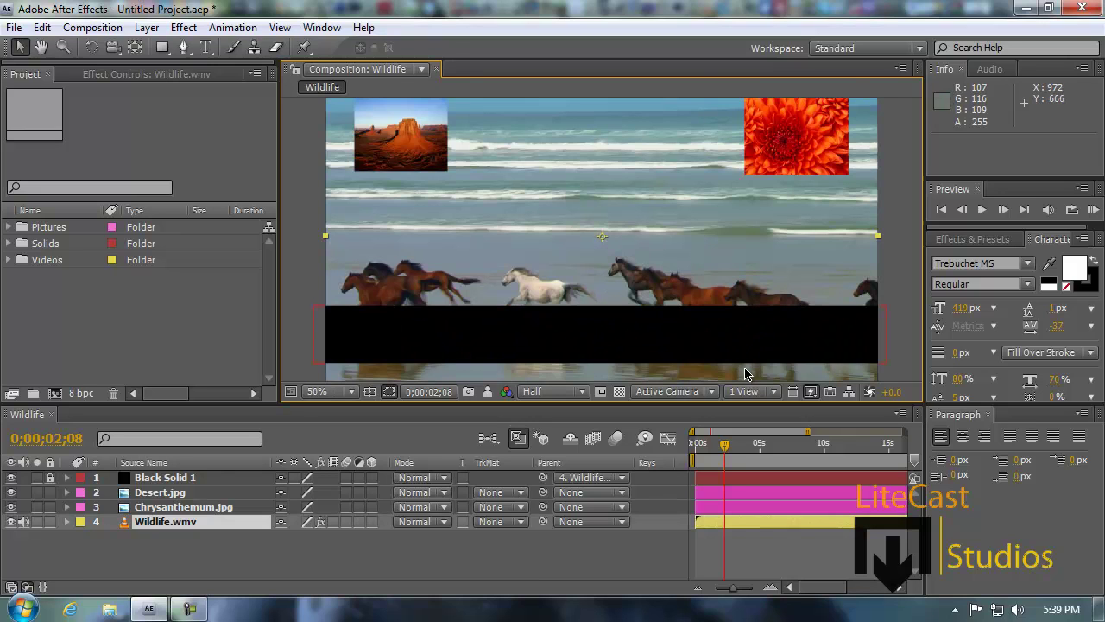
pyautogui.press(',')
pyautogui.press(',')
pyautogui.click(772, 391)
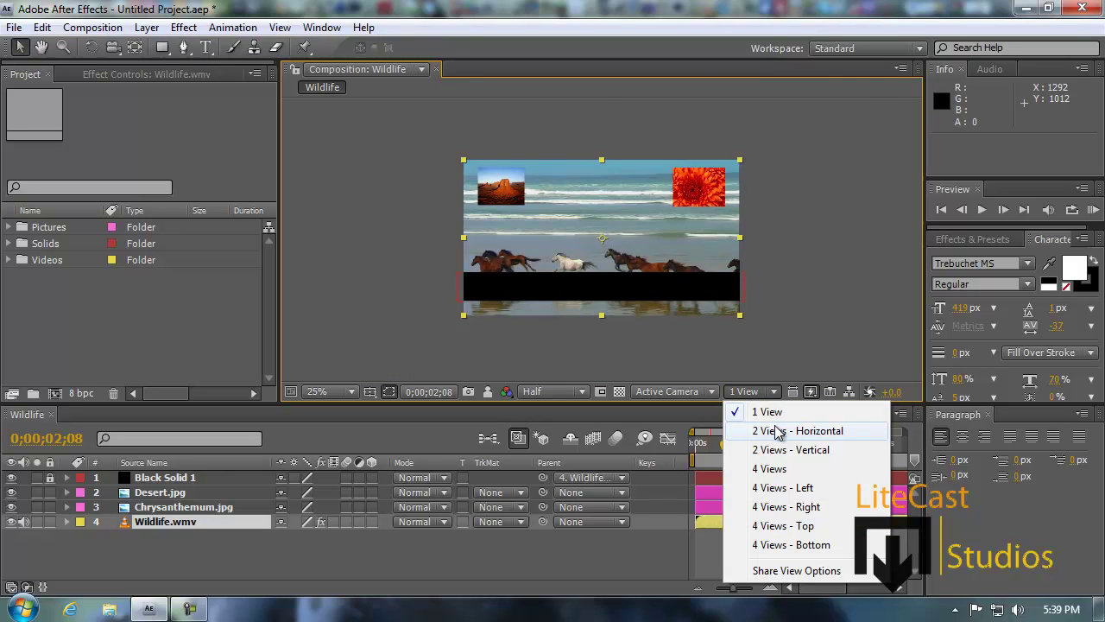
pyautogui.click(775, 429)
pyautogui.click(768, 392)
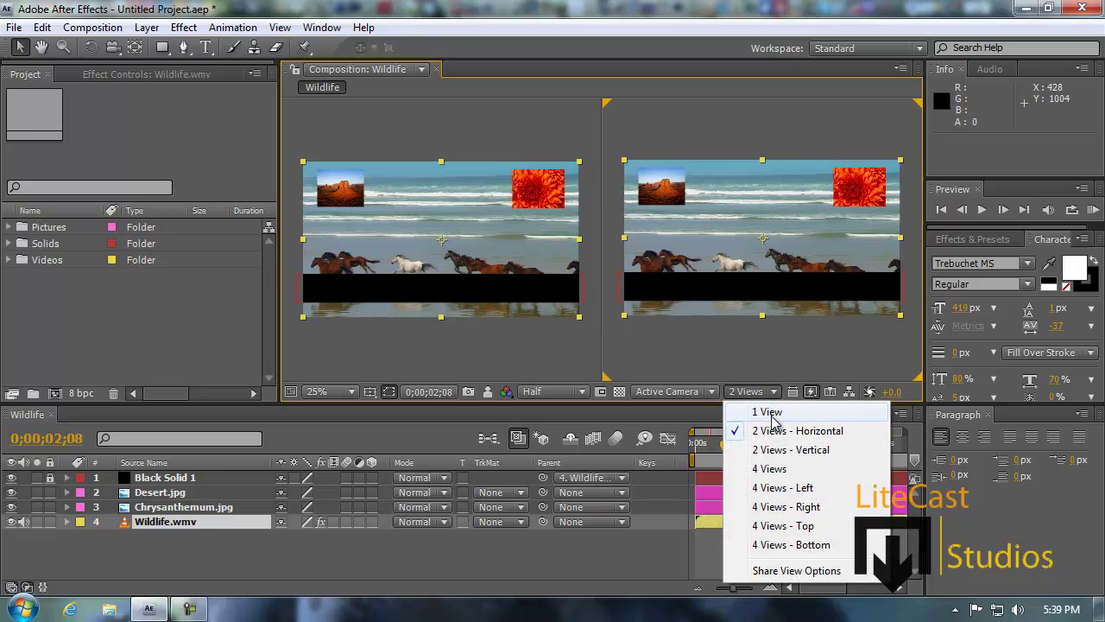
pyautogui.click(779, 449)
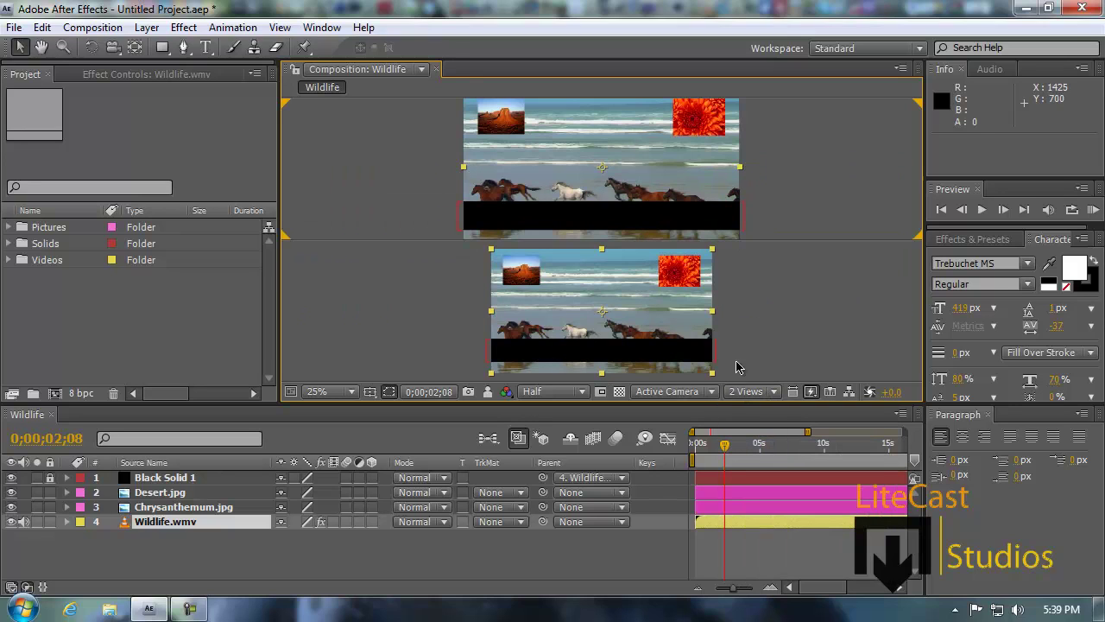
pyautogui.click(780, 393)
pyautogui.click(767, 411)
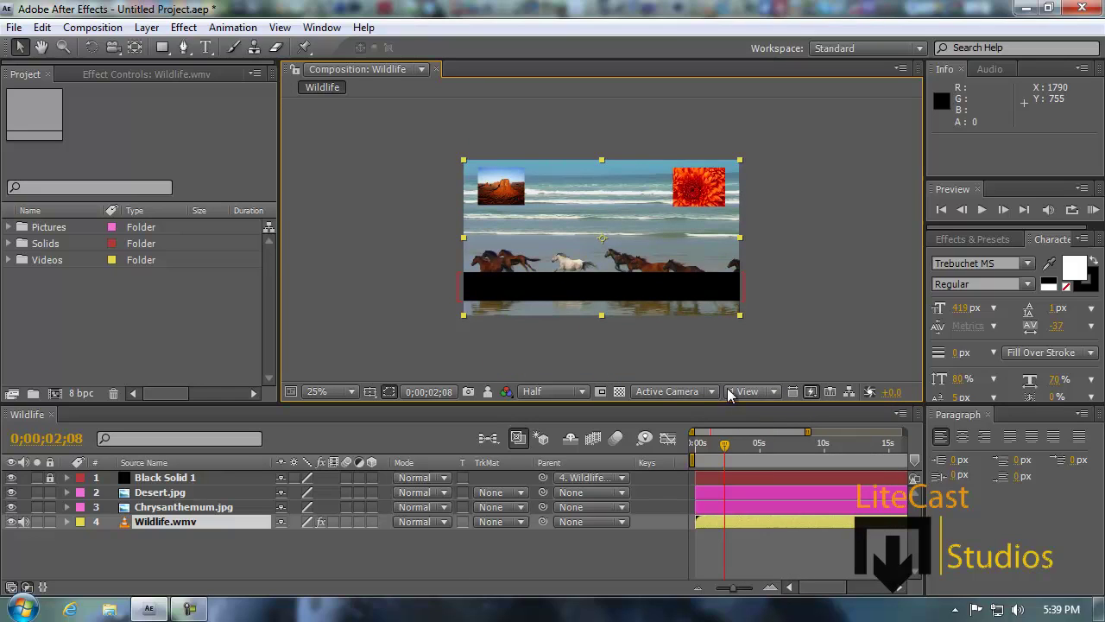
# Step: Turn on pixel aspect ratio correction and scrub back to 0;00;00;22
pyautogui.click(793, 393)
pyautogui.moveTo(724, 445); pyautogui.dragTo(706, 449)
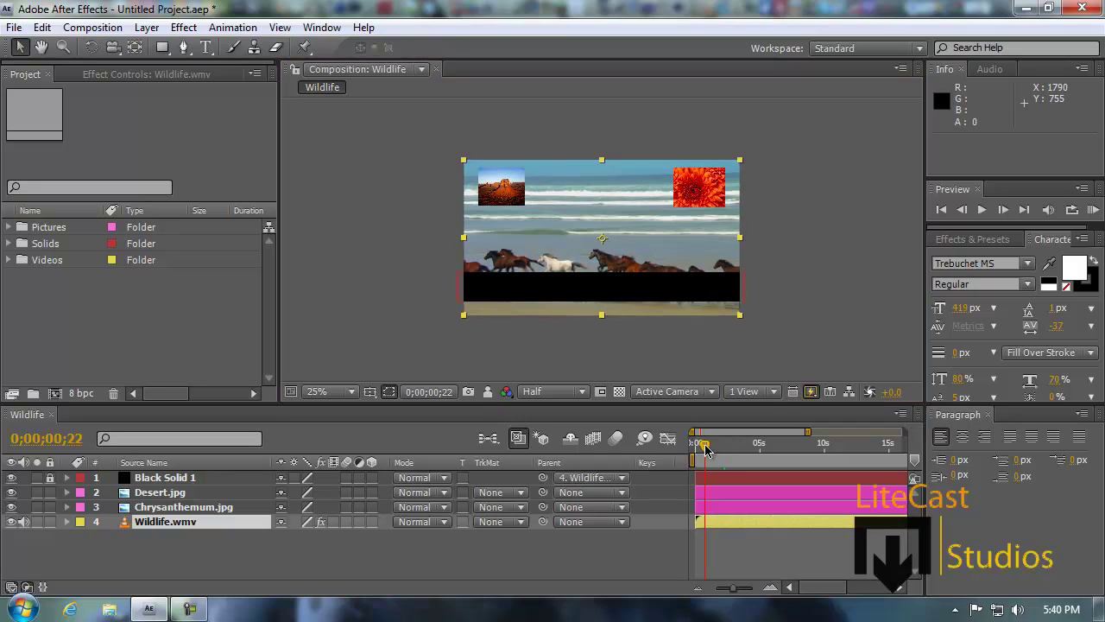
pyautogui.click(812, 393)
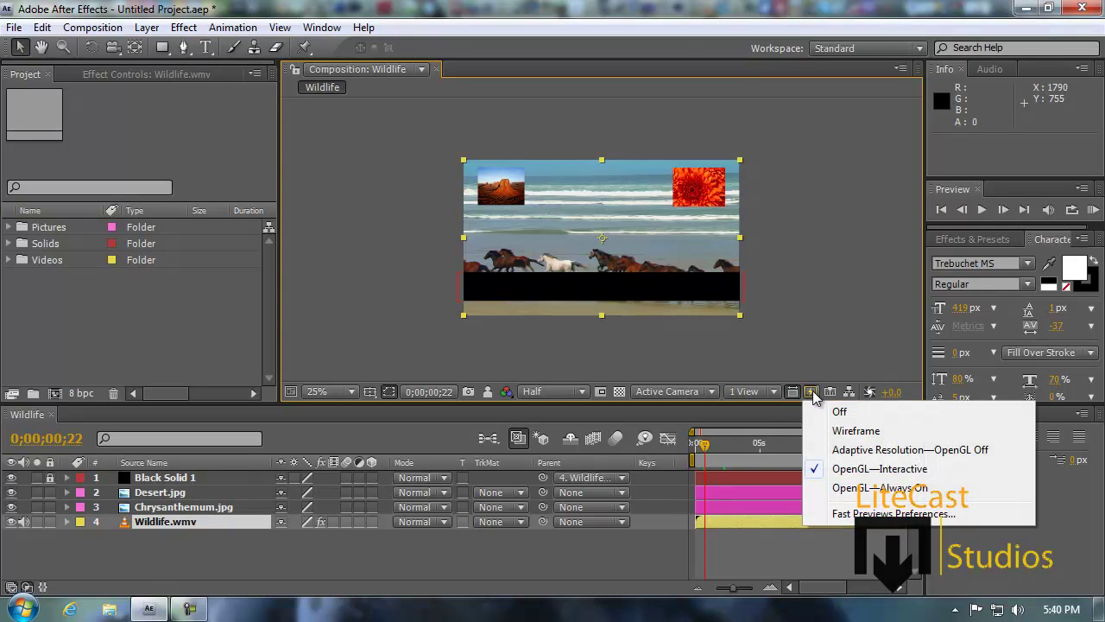
# Step: Set Fast Previews to Wireframe and scrub through time to watch the wireframe boxes
pyautogui.click(757, 444)
pyautogui.moveTo(757, 446); pyautogui.dragTo(792, 446)
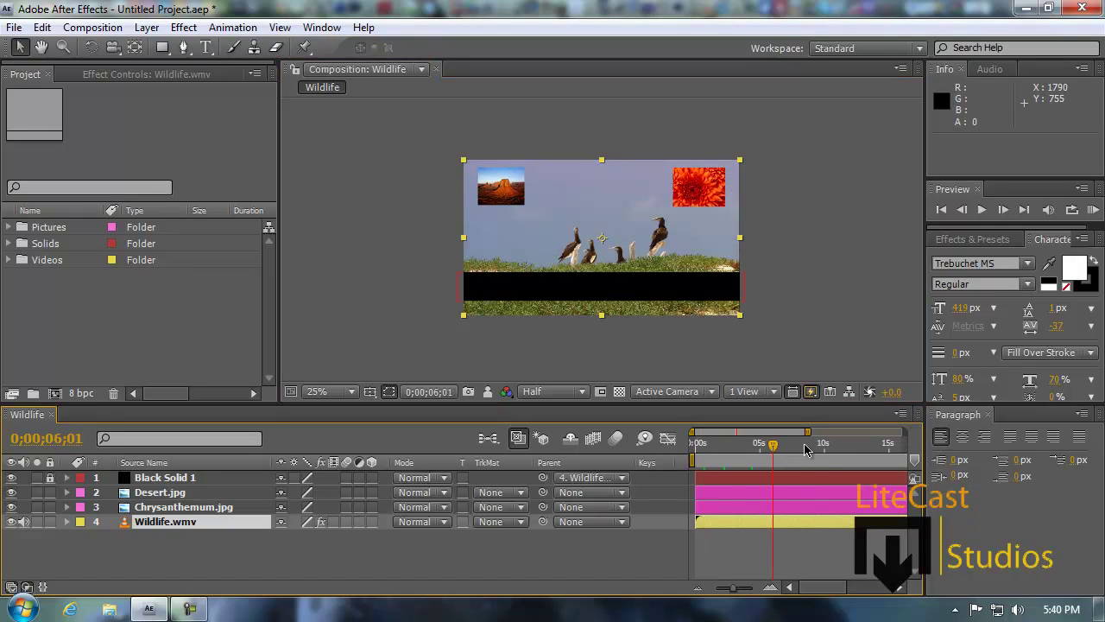
pyautogui.click(812, 392)
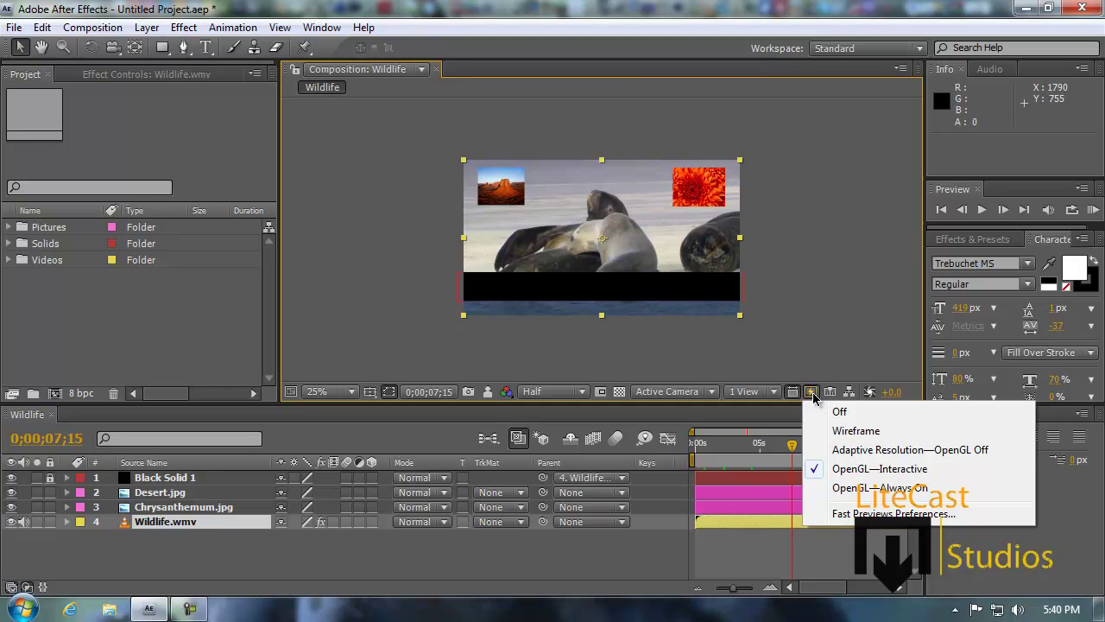
pyautogui.click(825, 426)
pyautogui.click(731, 444)
pyautogui.moveTo(730, 445)
pyautogui.mouseDown()
pyautogui.moveTo(817, 445)
pyautogui.moveTo(775, 445)
pyautogui.mouseUp()
# Step: Restore OpenGL – Interactive previews, park at 0;00;04;10, zoom to 50% and deselect the layer
pyautogui.click(811, 391)
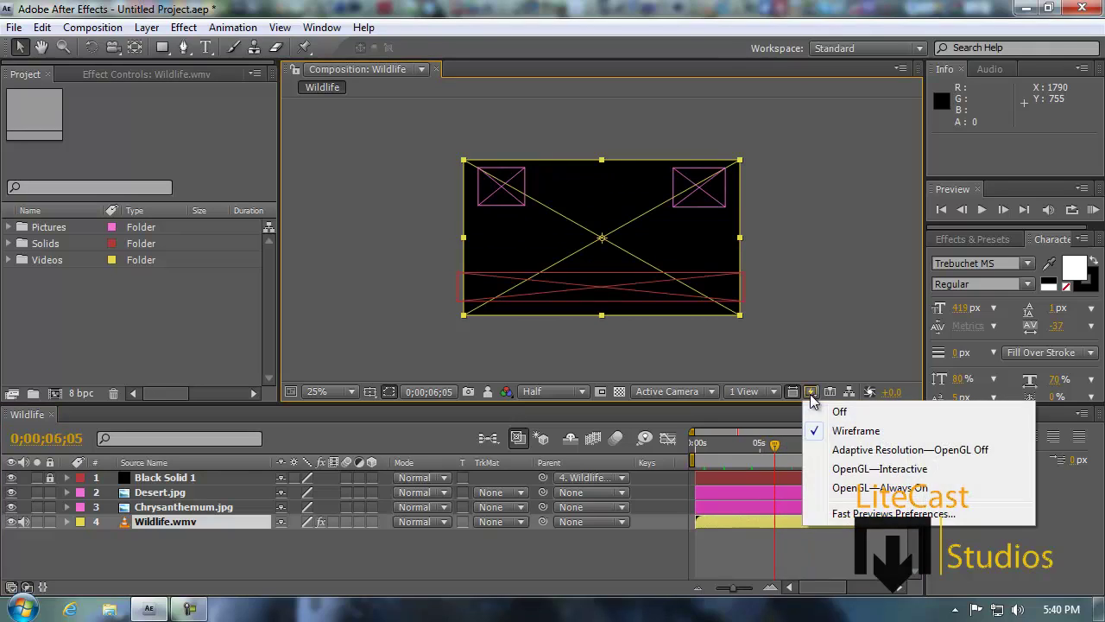
pyautogui.click(844, 473)
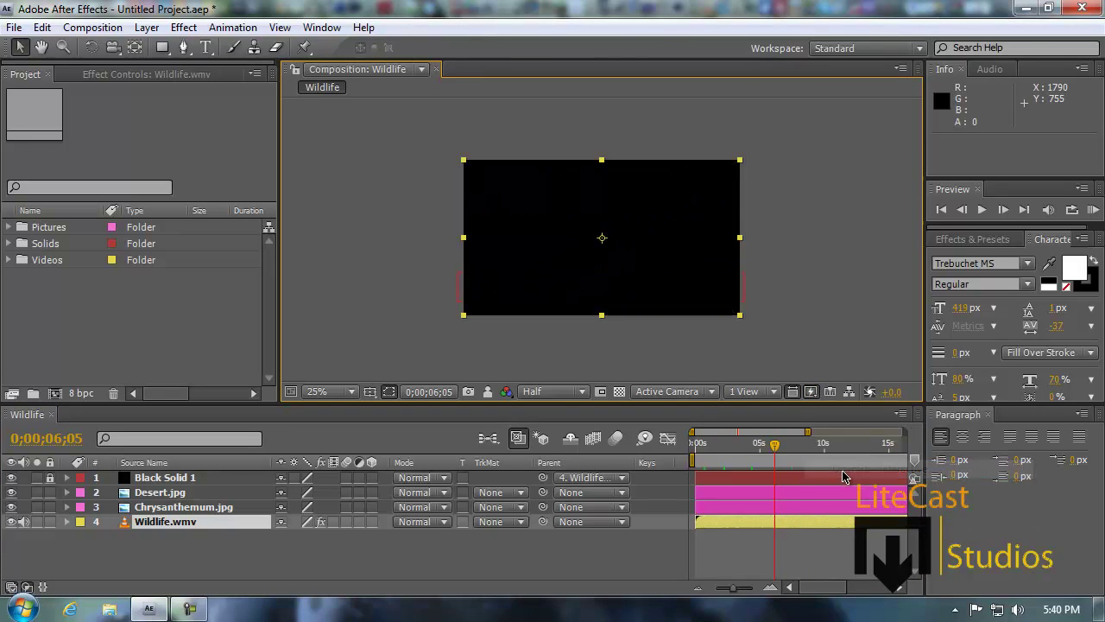
pyautogui.click(785, 445)
pyautogui.click(753, 441)
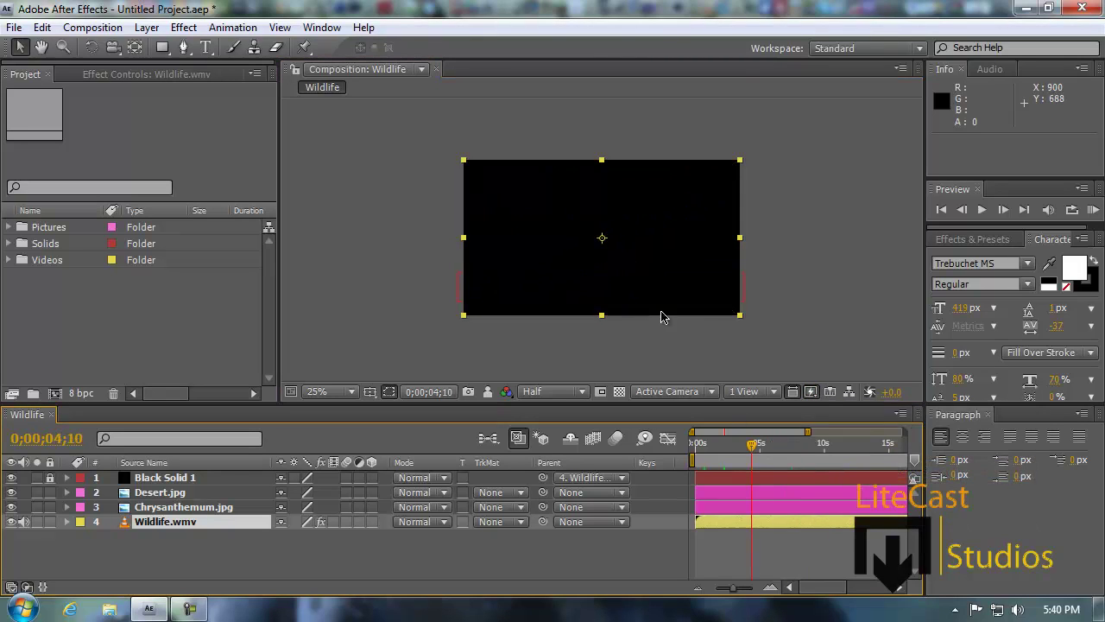
pyautogui.press('.')
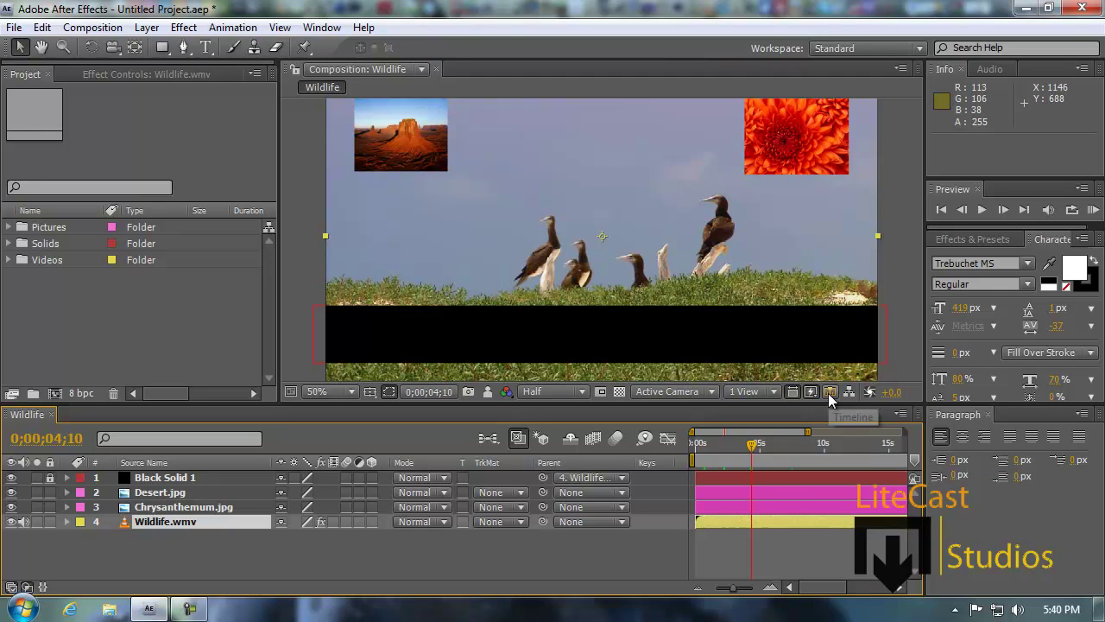
pyautogui.click(829, 392)
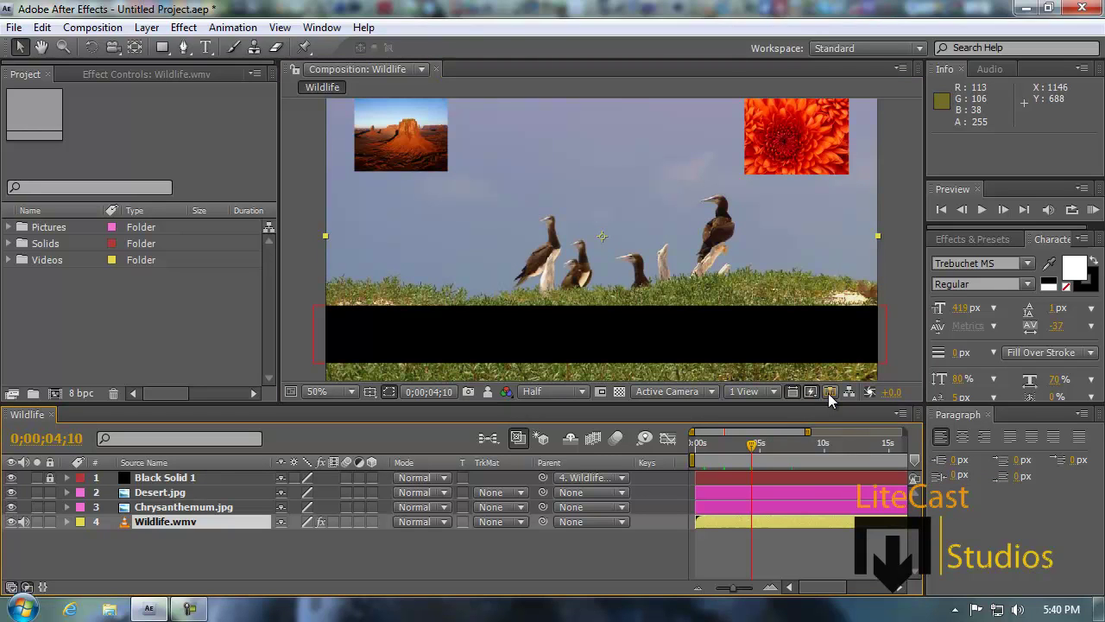
pyautogui.click(894, 325)
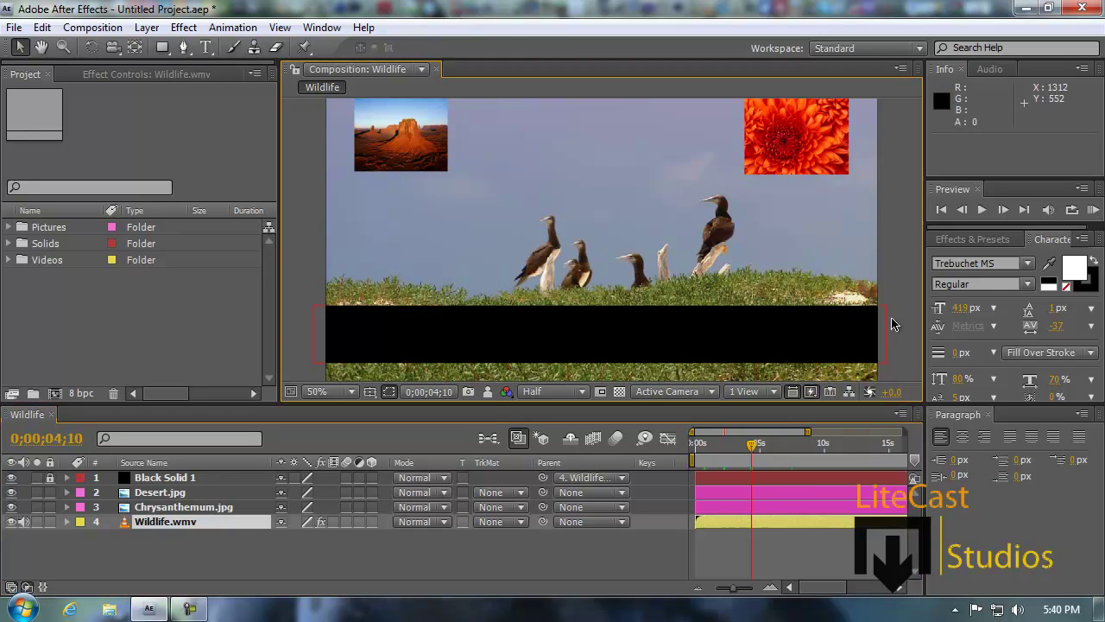
# Step: Open the Wildlife flowchart, expand its node, scroll it, then return to Composition: Wildlife
pyautogui.click(846, 393)
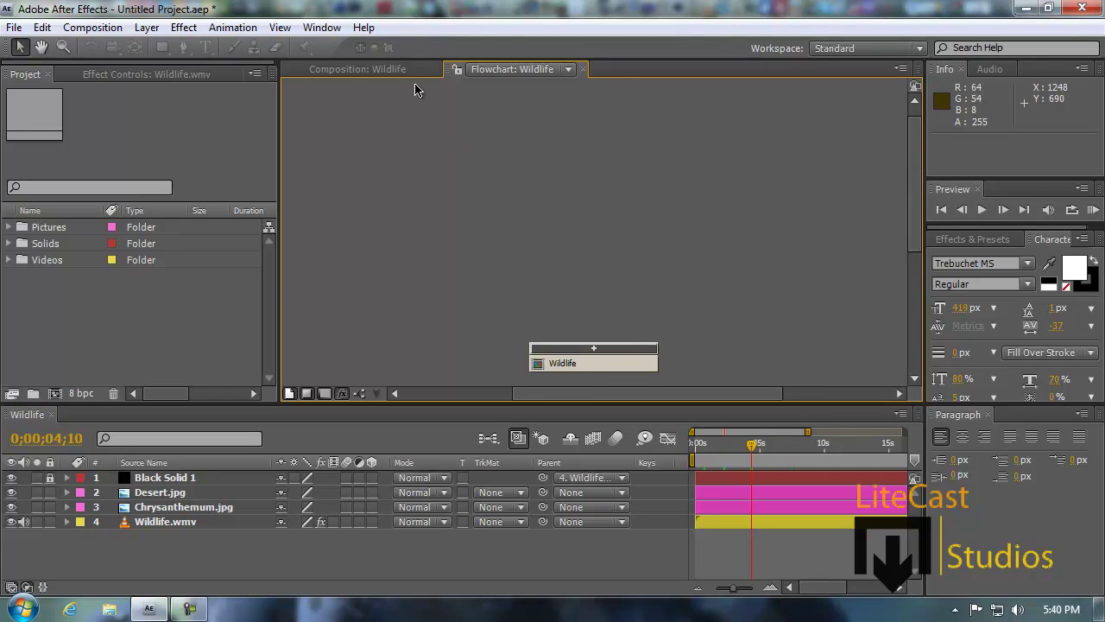
pyautogui.click(588, 367)
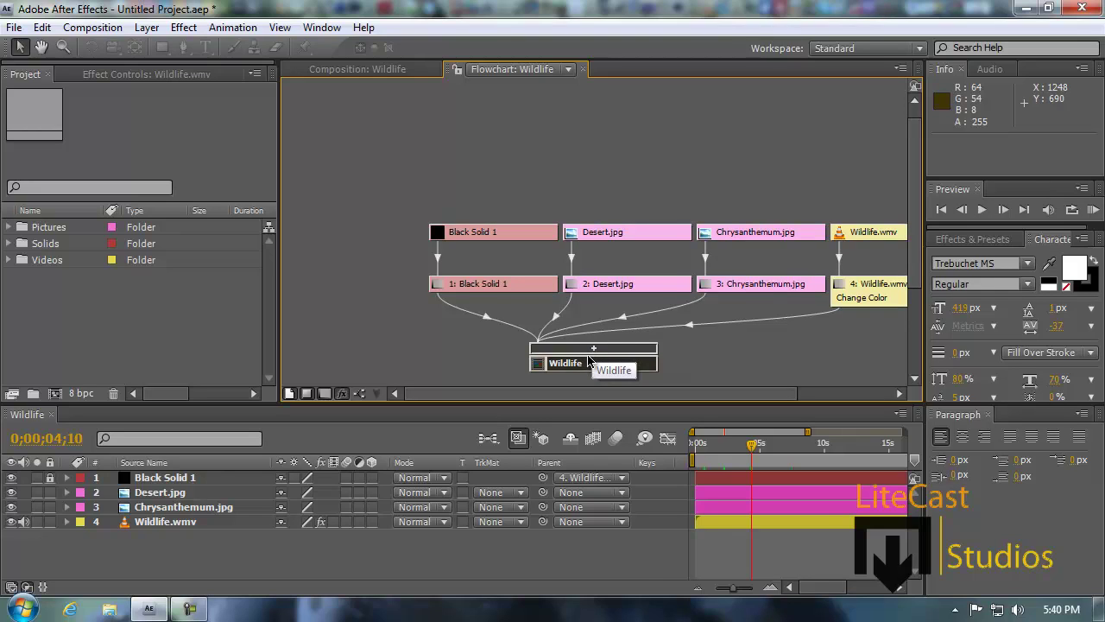
pyautogui.moveTo(575, 391)
pyautogui.mouseDown()
pyautogui.moveTo(648, 391)
pyautogui.moveTo(615, 393)
pyautogui.mouseUp()
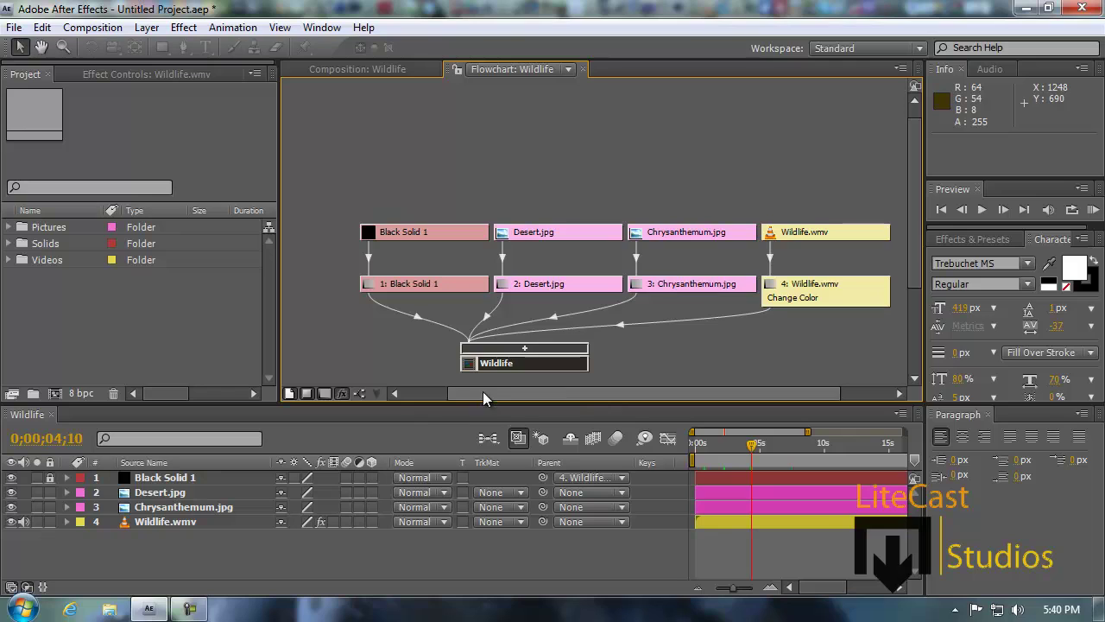
pyautogui.click(352, 69)
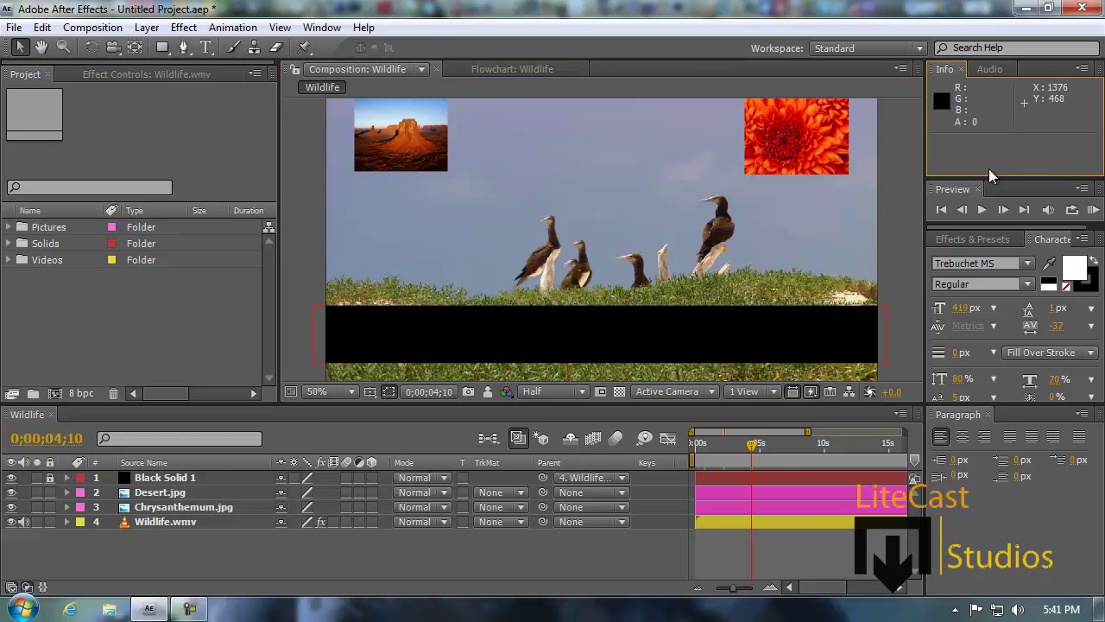
# Step: Step forward one frame to 0;00;04;18 and show the Effects & Presets list
pyautogui.click(881, 197)
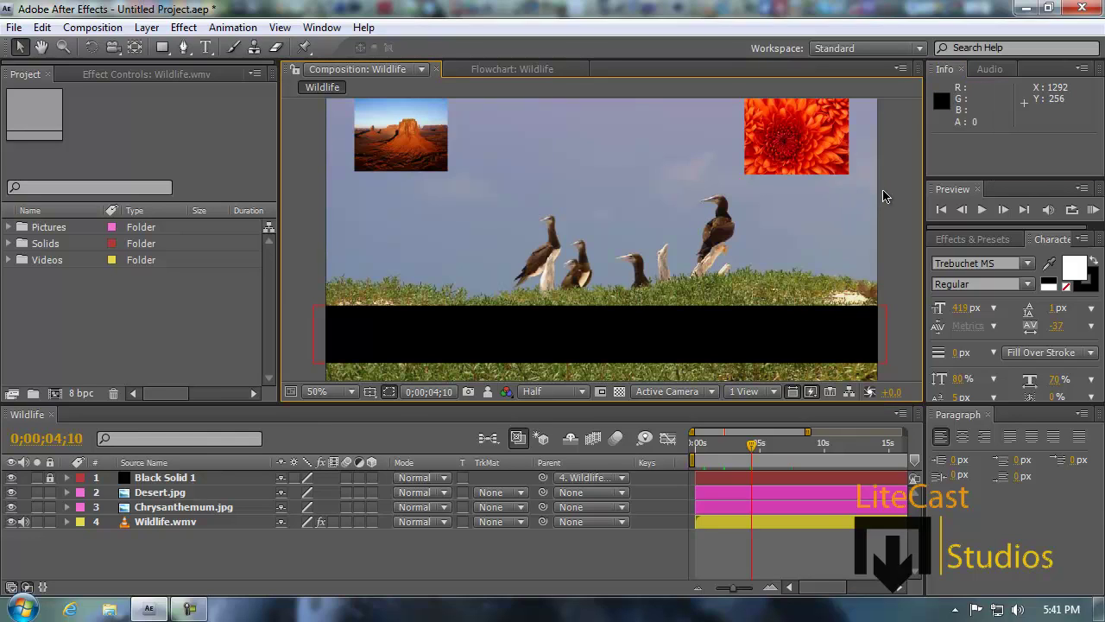
pyautogui.click(981, 213)
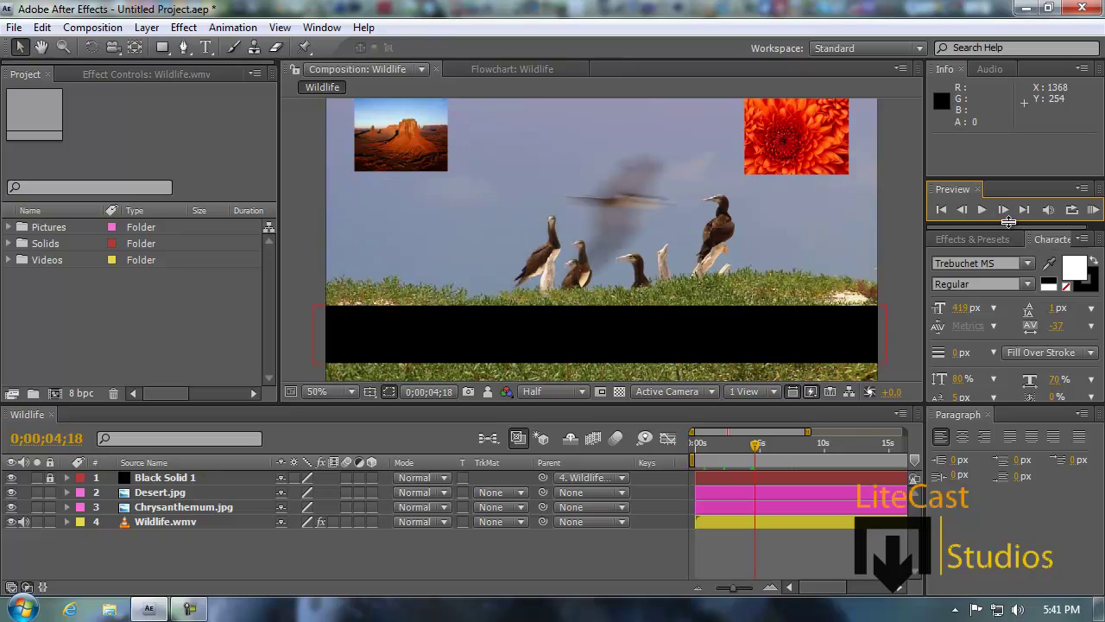
pyautogui.click(1000, 239)
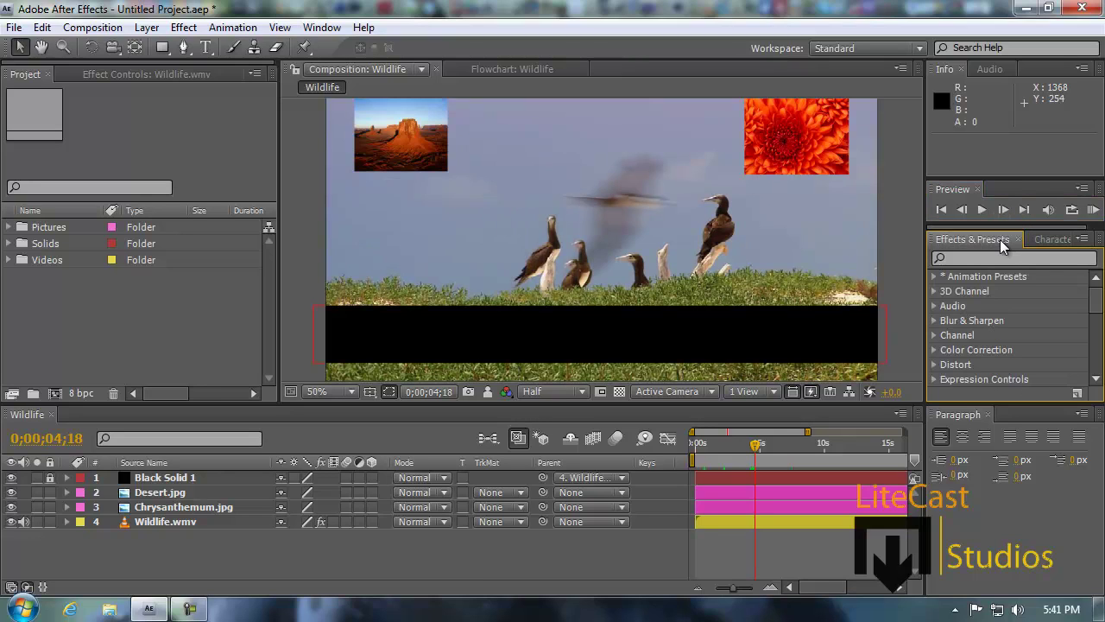
pyautogui.click(1054, 240)
pyautogui.click(991, 241)
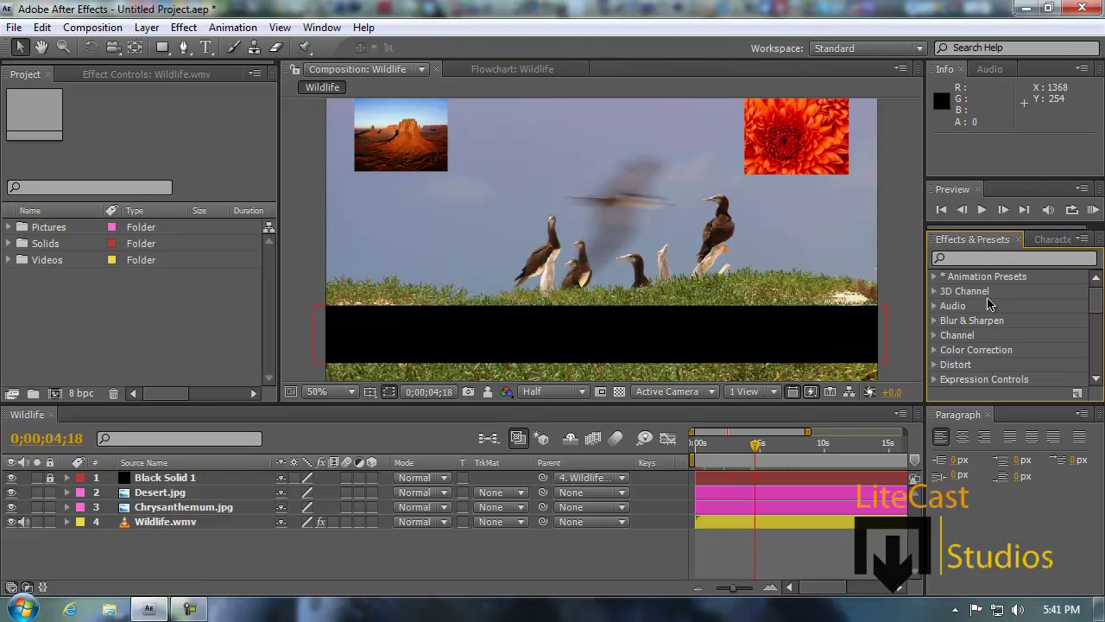